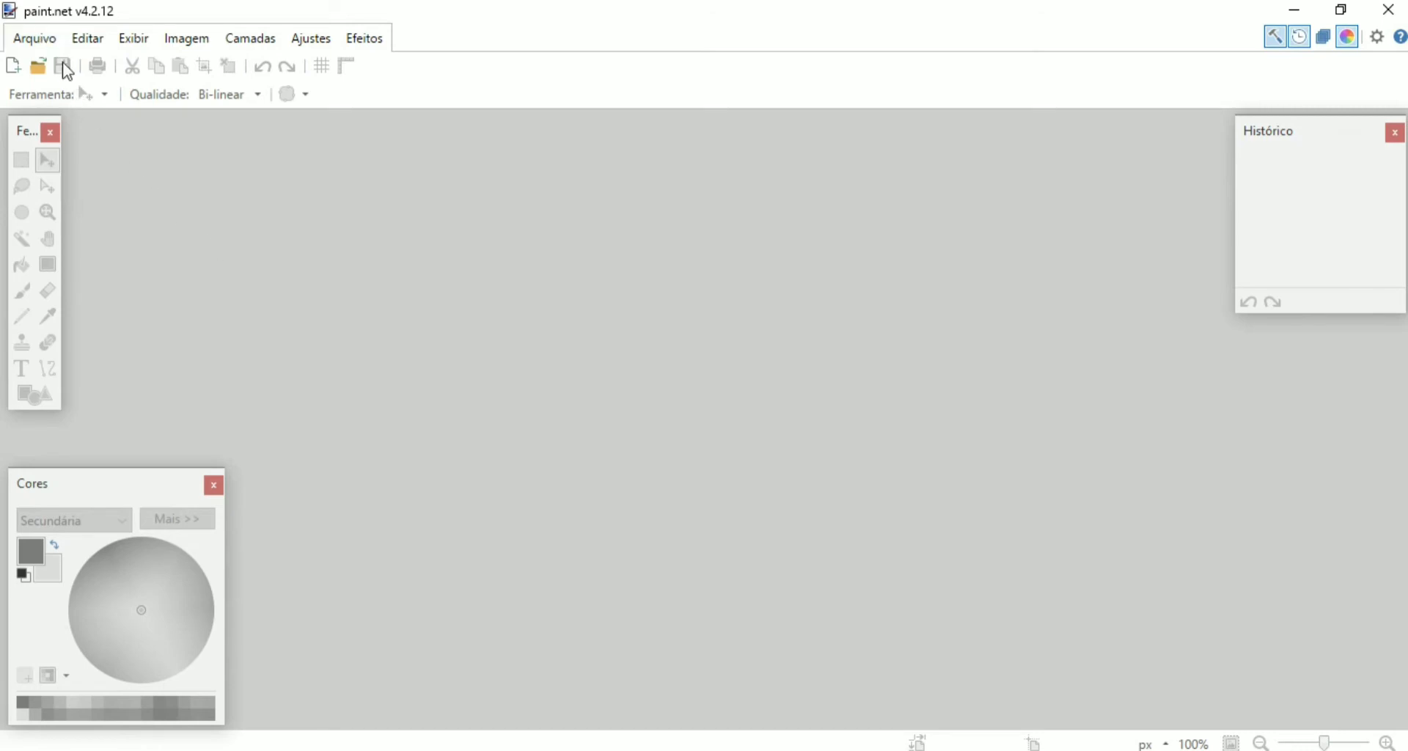
pyautogui.click(51, 42)
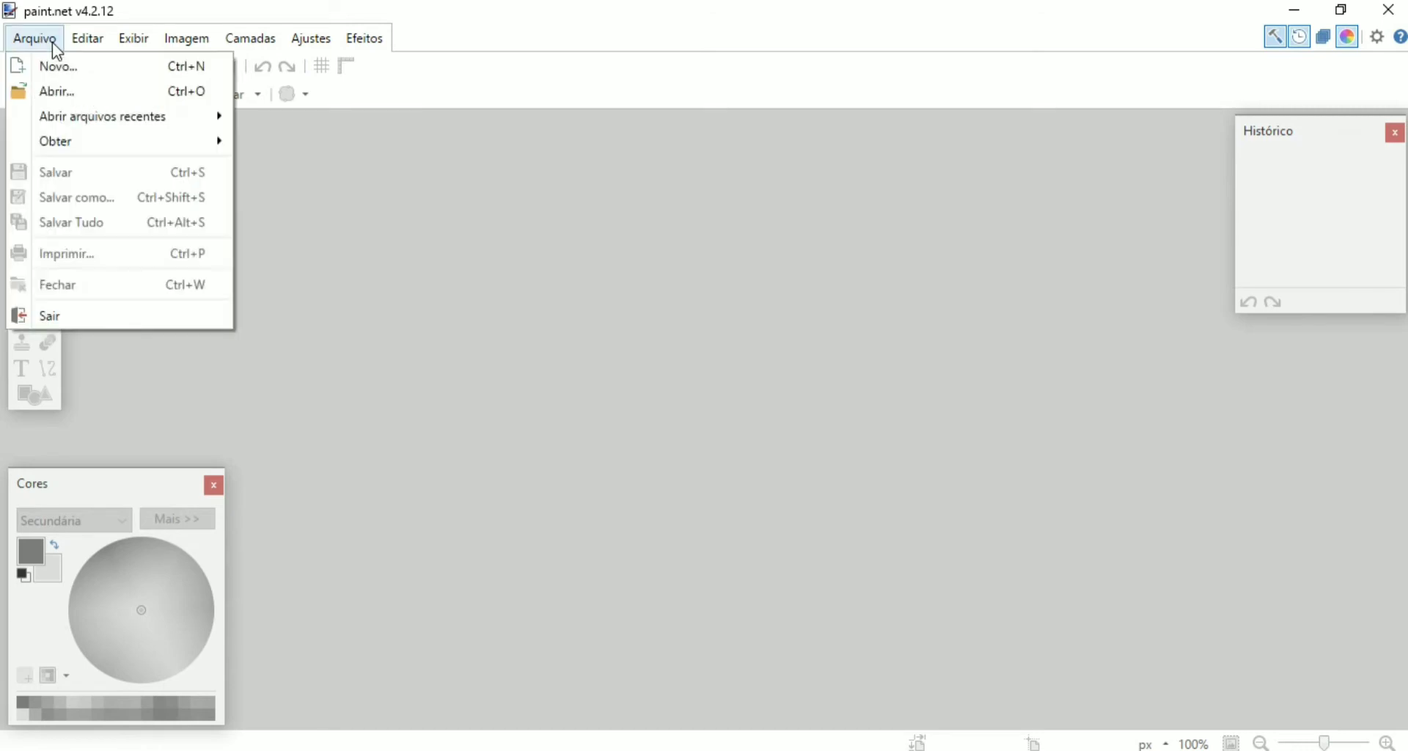
pyautogui.click(68, 94)
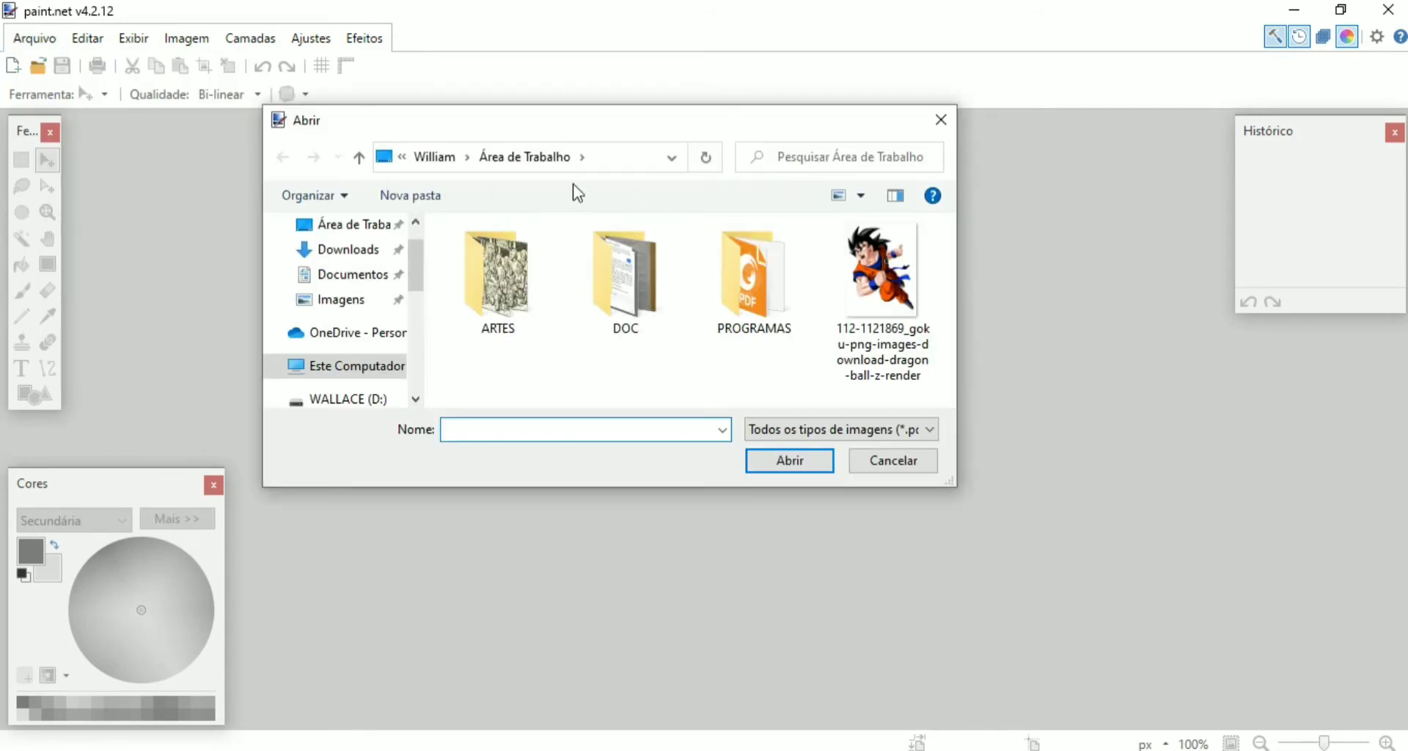
pyautogui.click(843, 246)
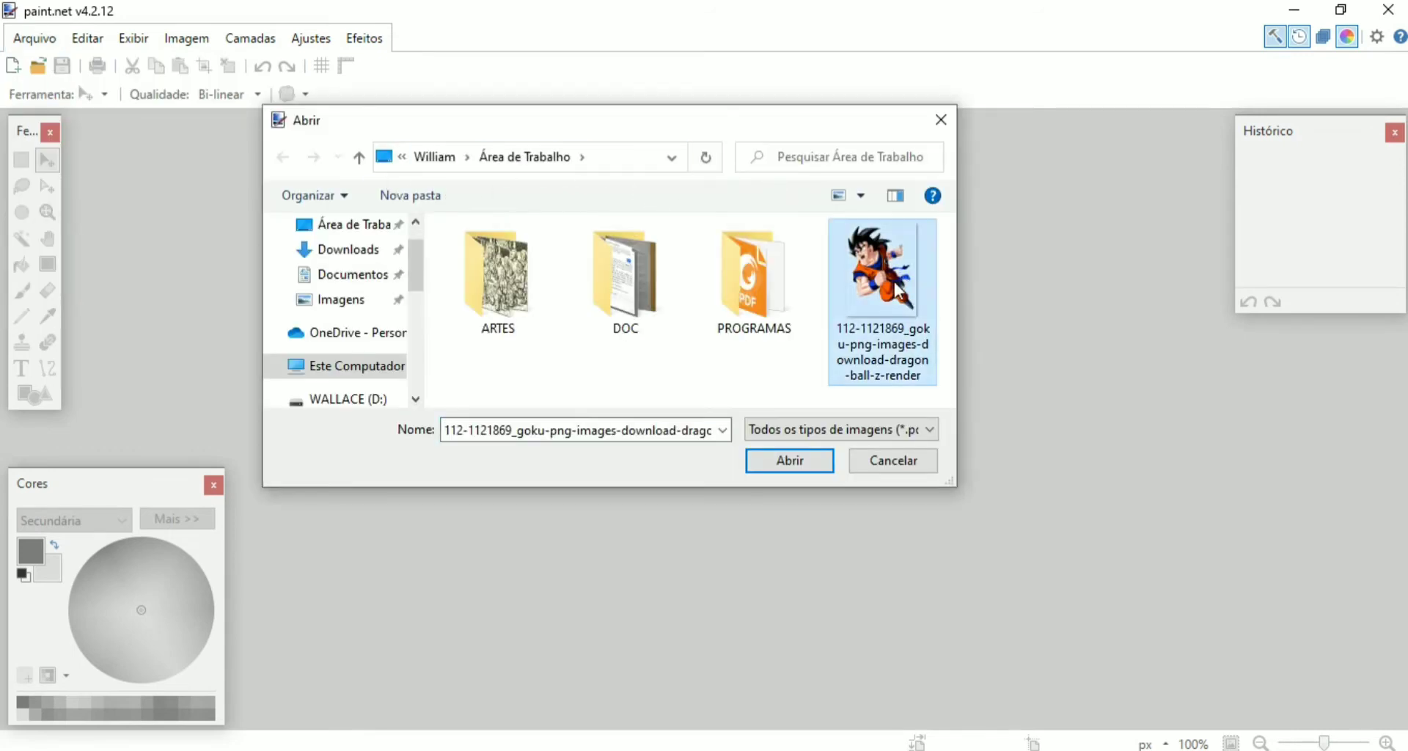
pyautogui.click(800, 461)
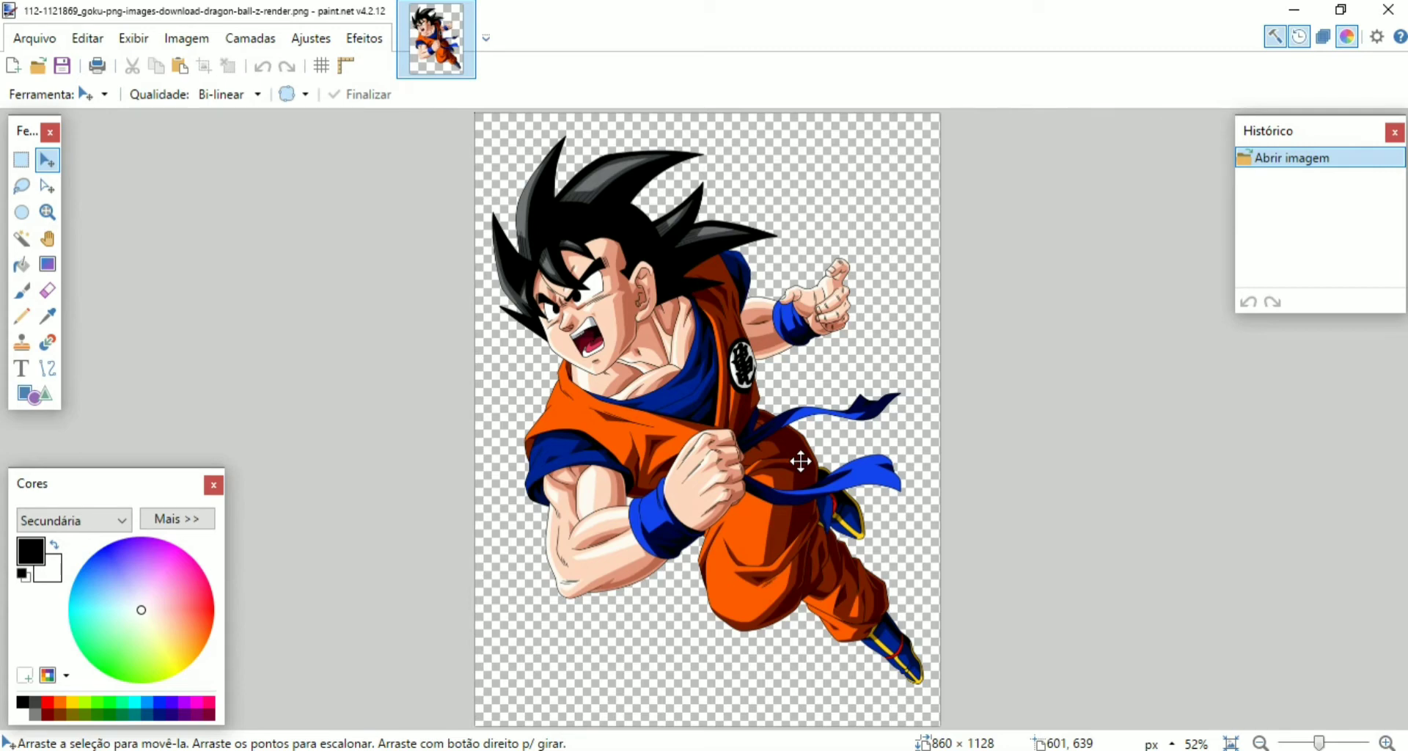
# Step: Examine the character's face, arms and legs at close range, and view the whole image again at 50%
pyautogui.click(1387, 742)
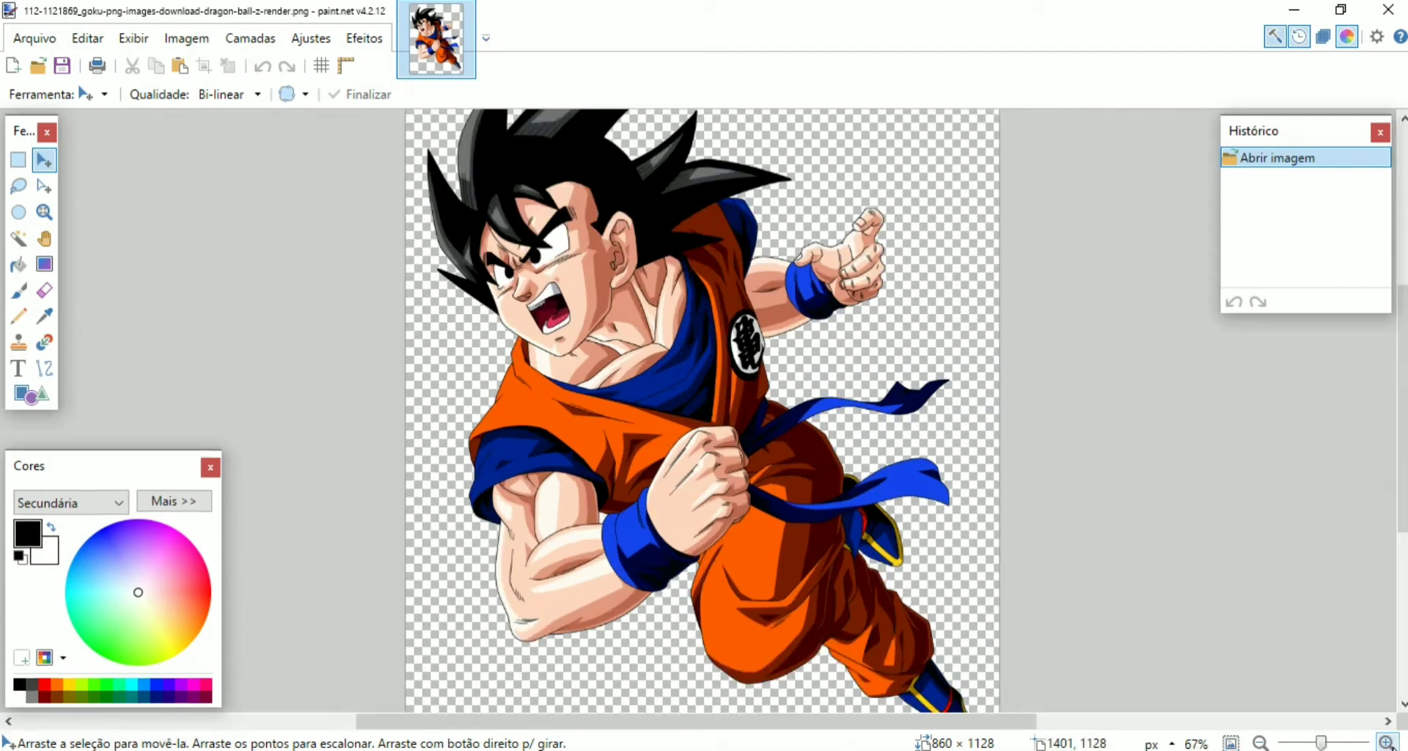
pyautogui.click(1386, 743)
pyautogui.scroll(1, 779, 465)
pyautogui.scroll(3, 581, 362)
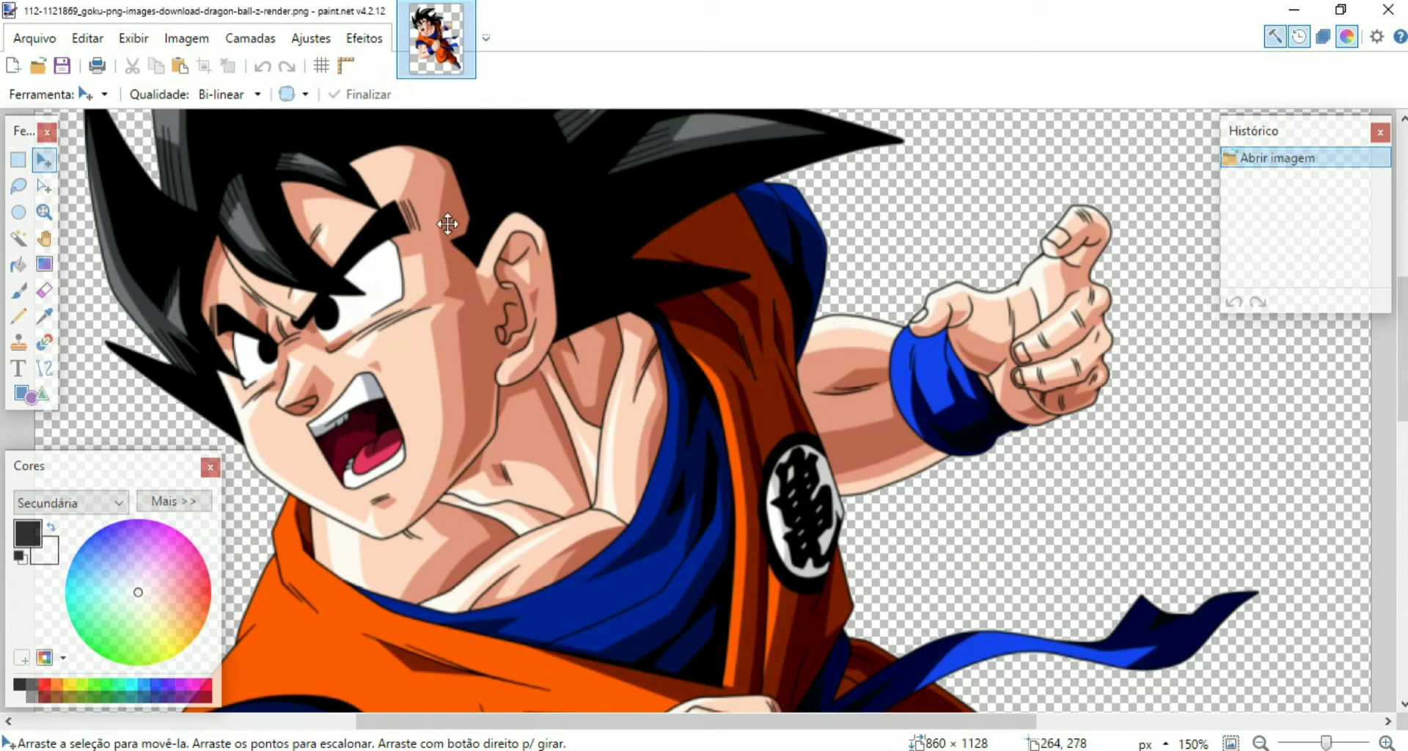
pyautogui.scroll(-3, 792, 462)
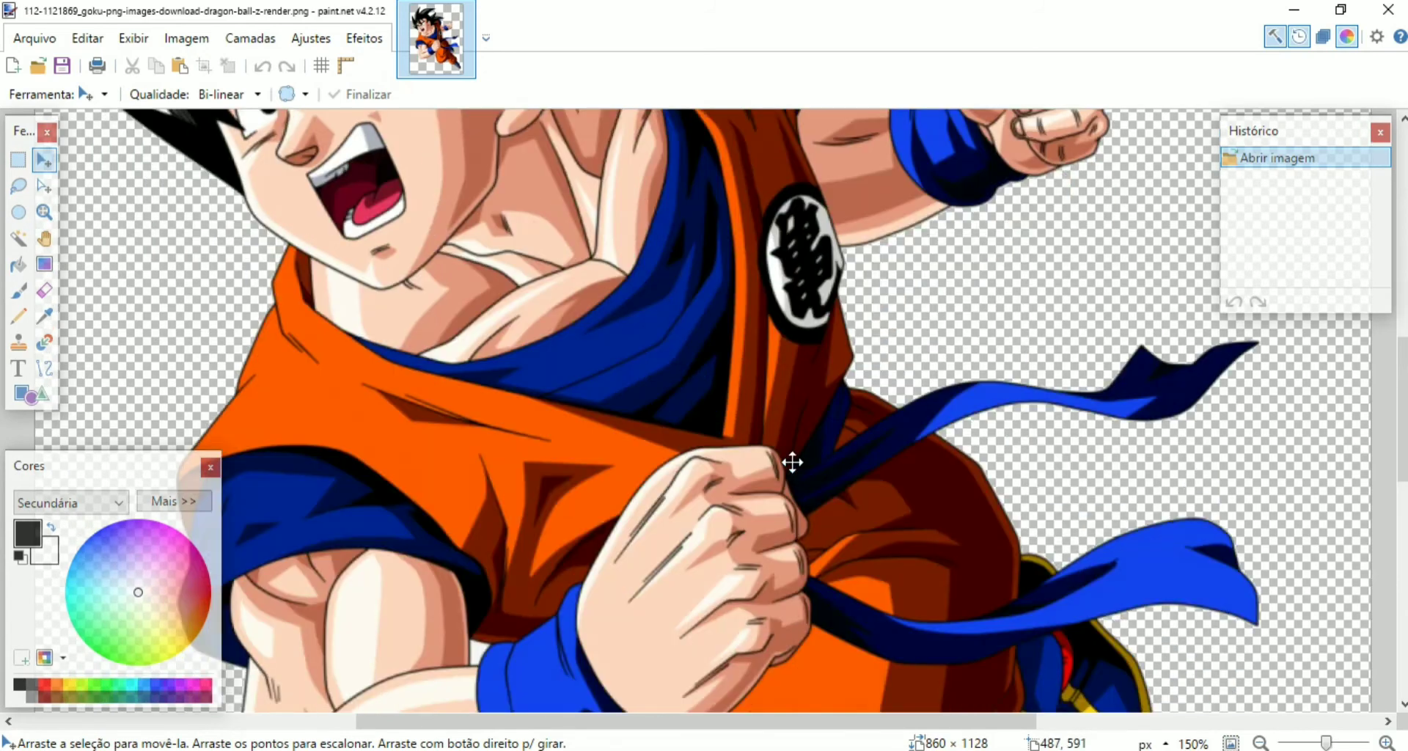
pyautogui.scroll(-6, 792, 462)
pyautogui.scroll(2, 769, 463)
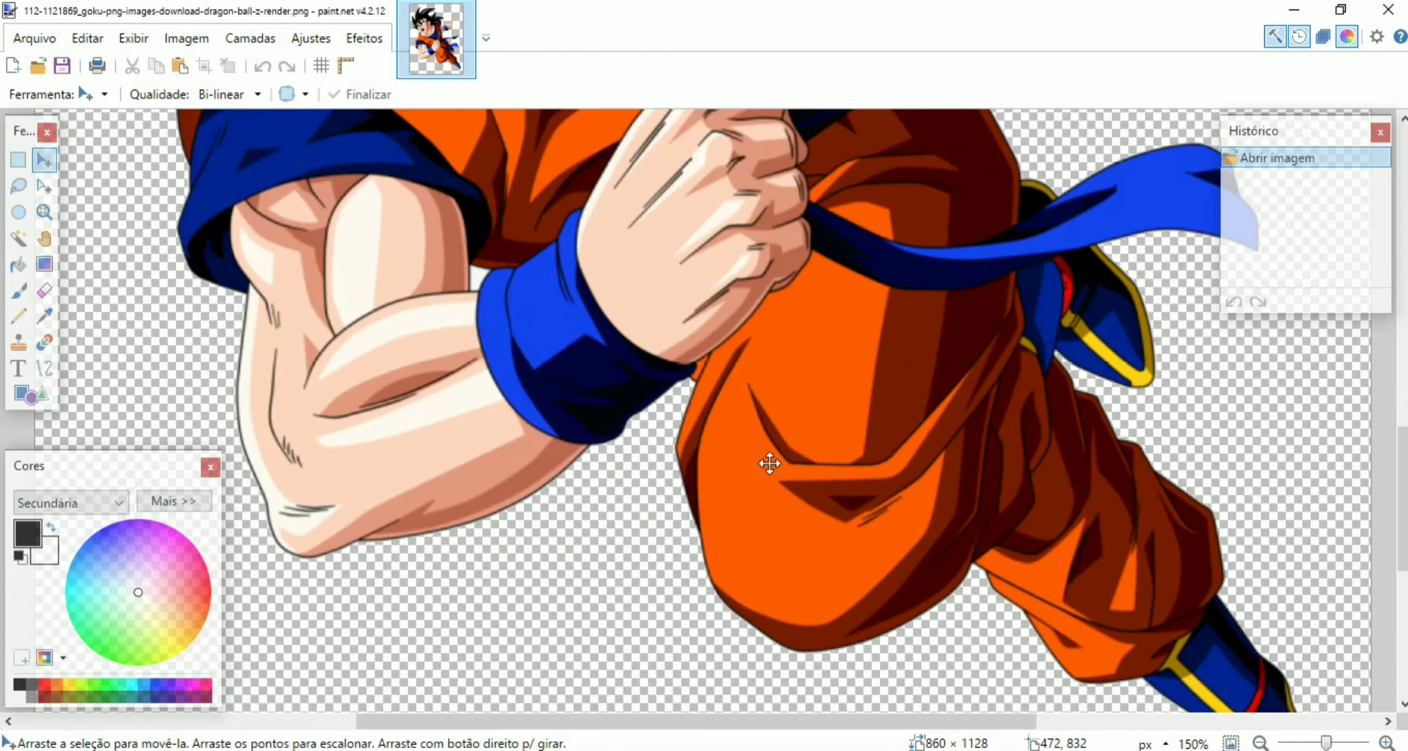
pyautogui.scroll(3, 770, 464)
pyautogui.click(1260, 743)
pyautogui.click(1261, 743)
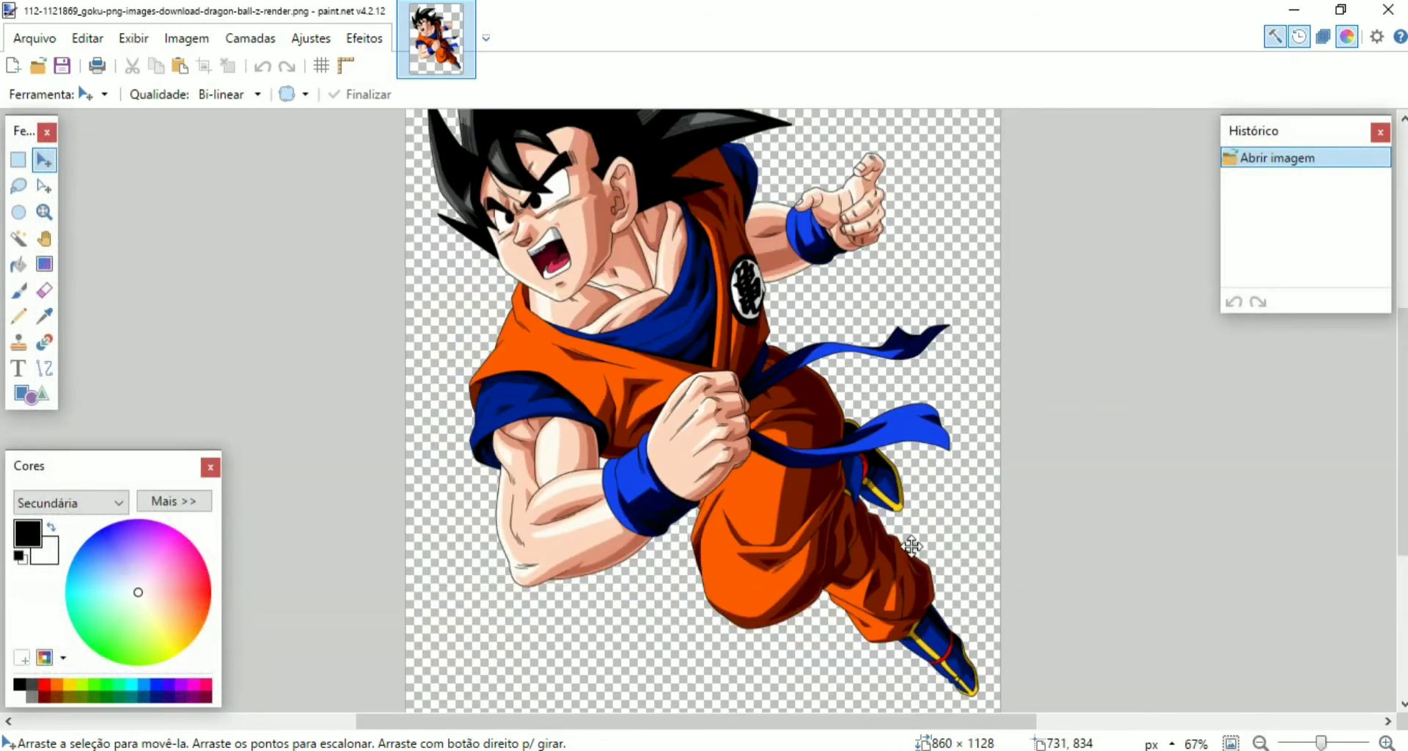
pyautogui.click(1261, 743)
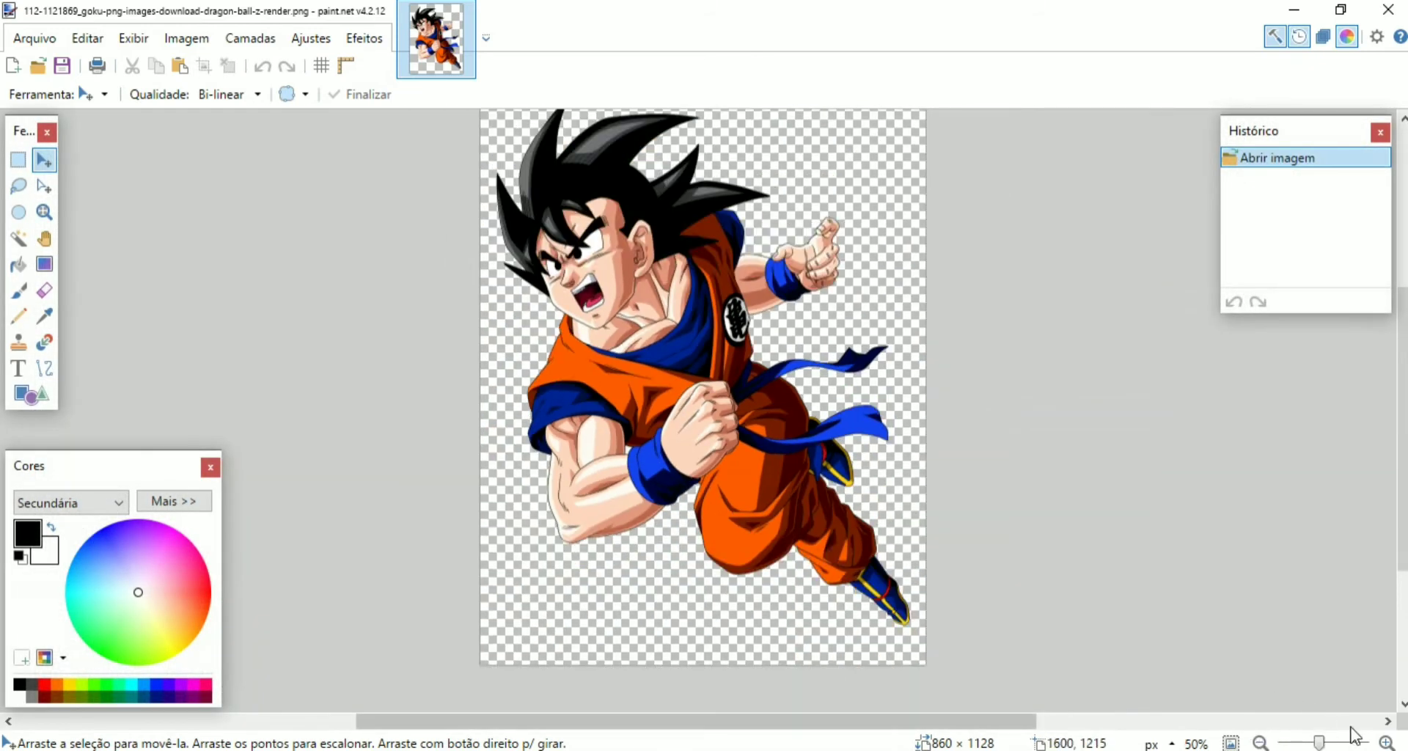
pyautogui.scroll(1, 1326, 699)
pyautogui.scroll(-1, 1326, 698)
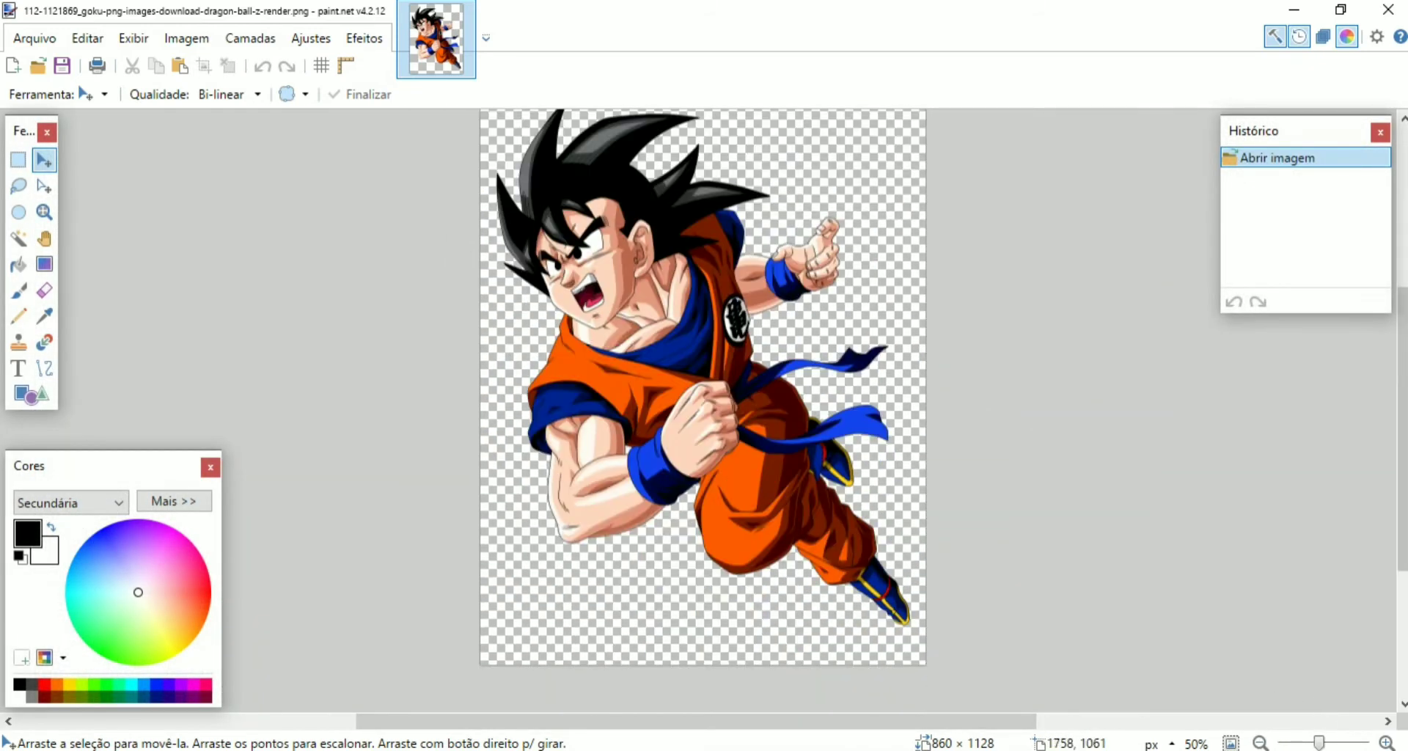
pyautogui.click(1262, 742)
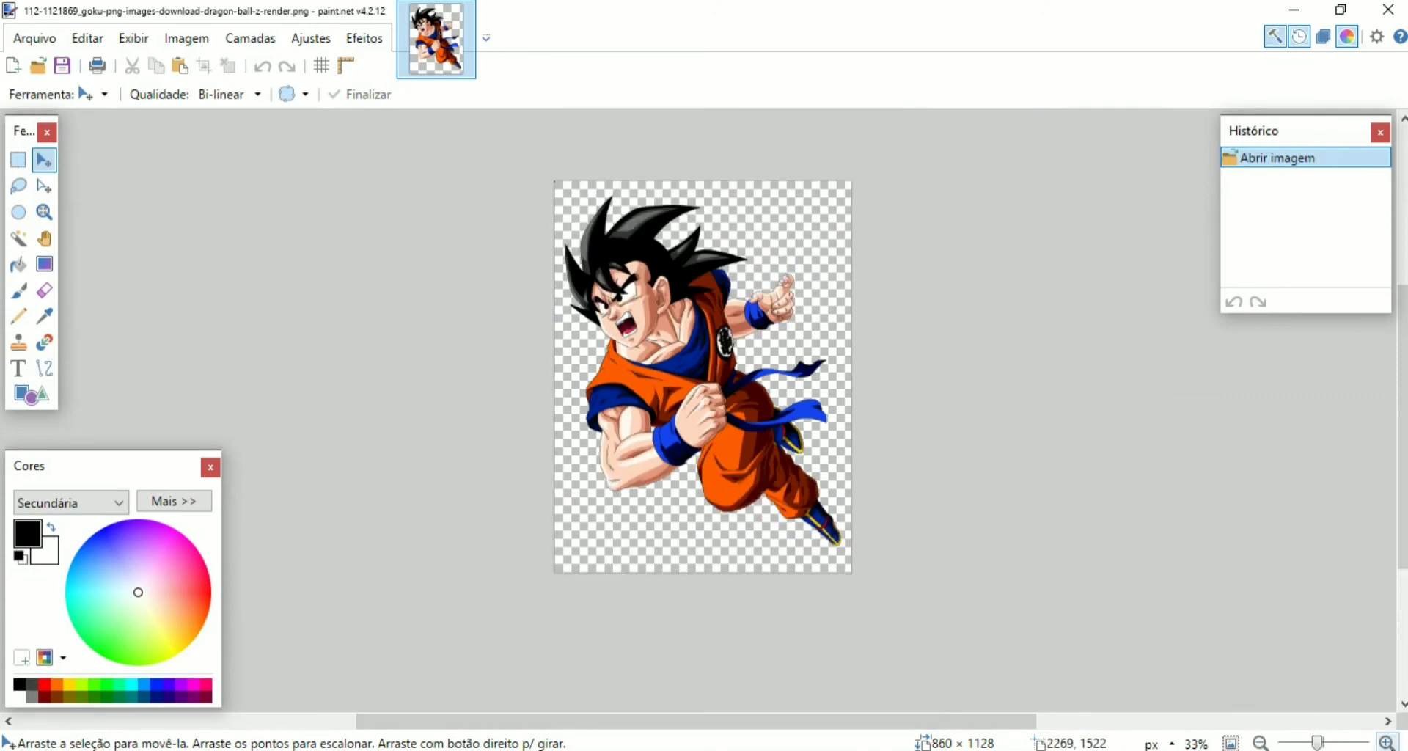
pyautogui.scroll(1, 1209, 617)
pyautogui.scroll(1, 1262, 618)
pyautogui.moveTo(1402, 499); pyautogui.dragTo(1402, 528)
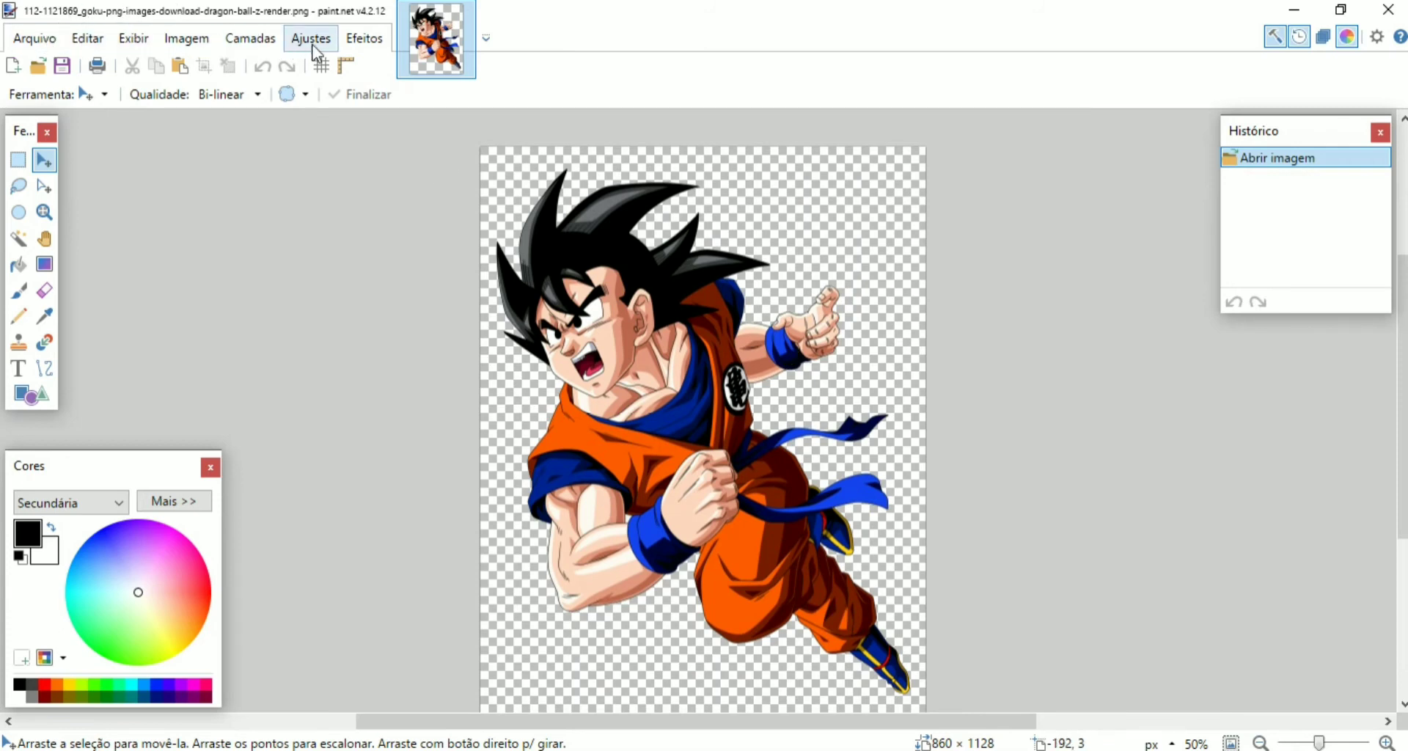
pyautogui.click(368, 45)
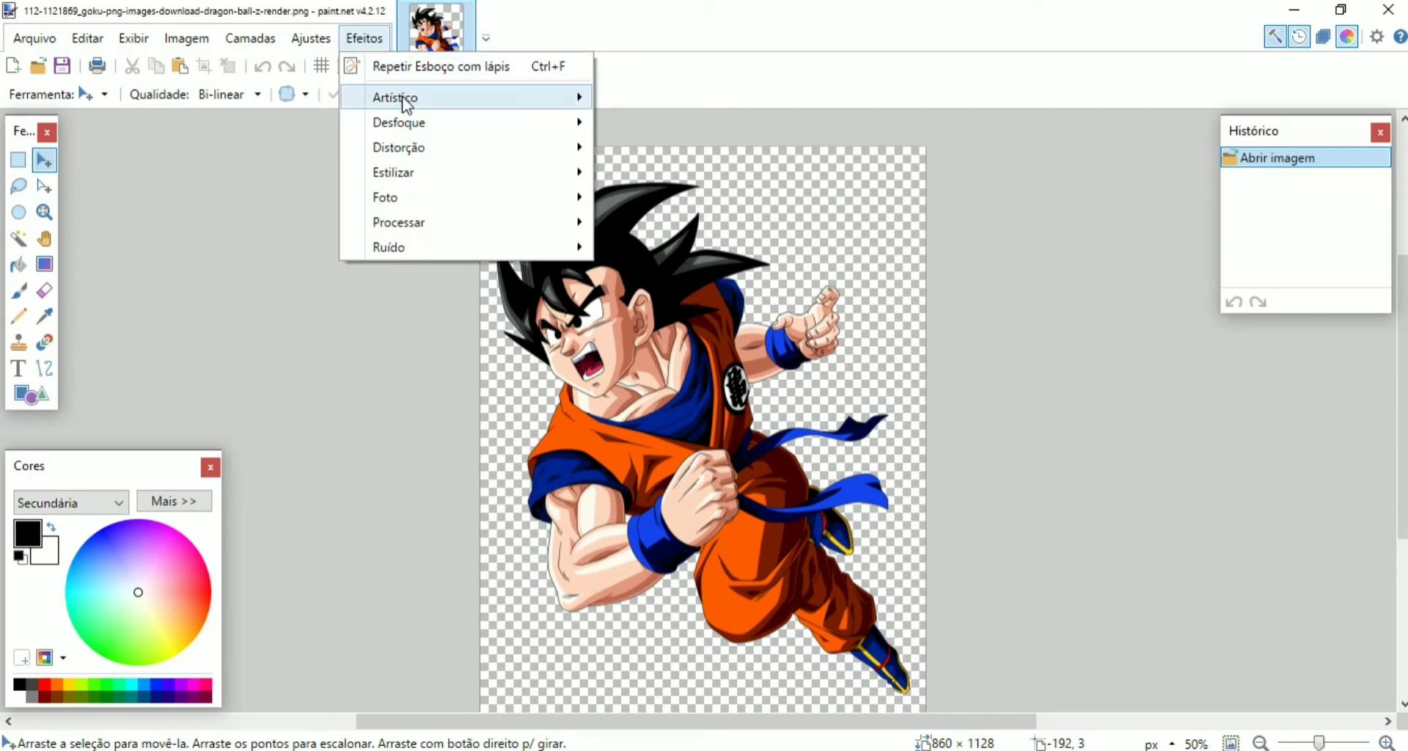
pyautogui.moveTo(405, 105)
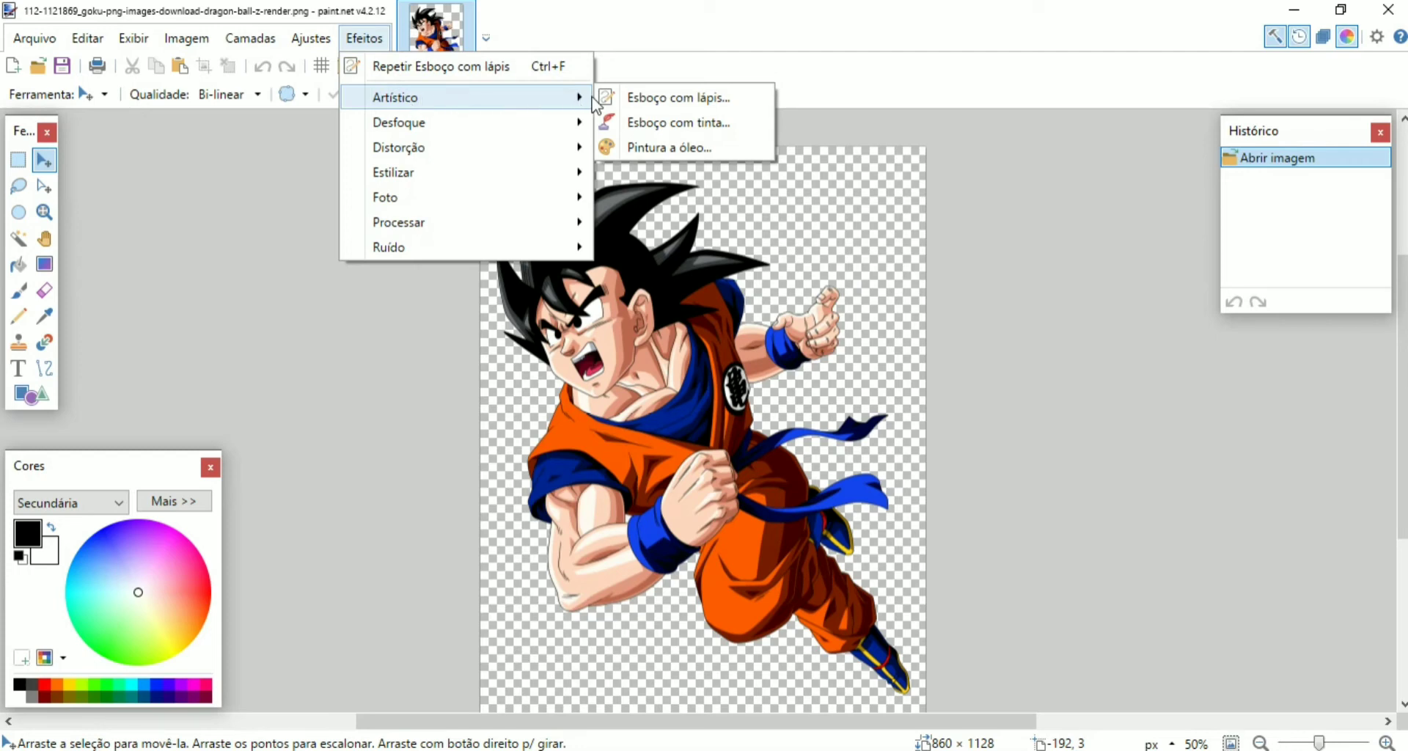
pyautogui.click(671, 123)
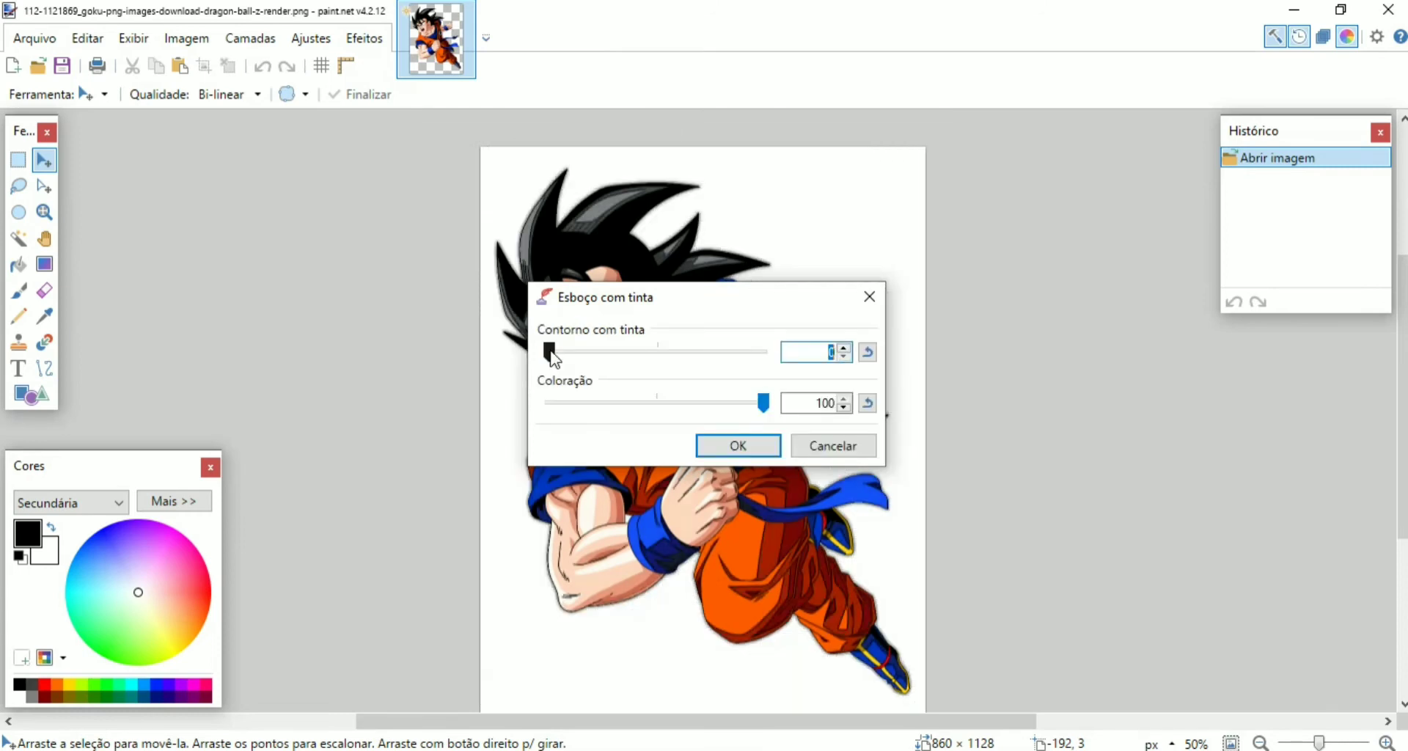
pyautogui.moveTo(549, 352); pyautogui.dragTo(658, 358)
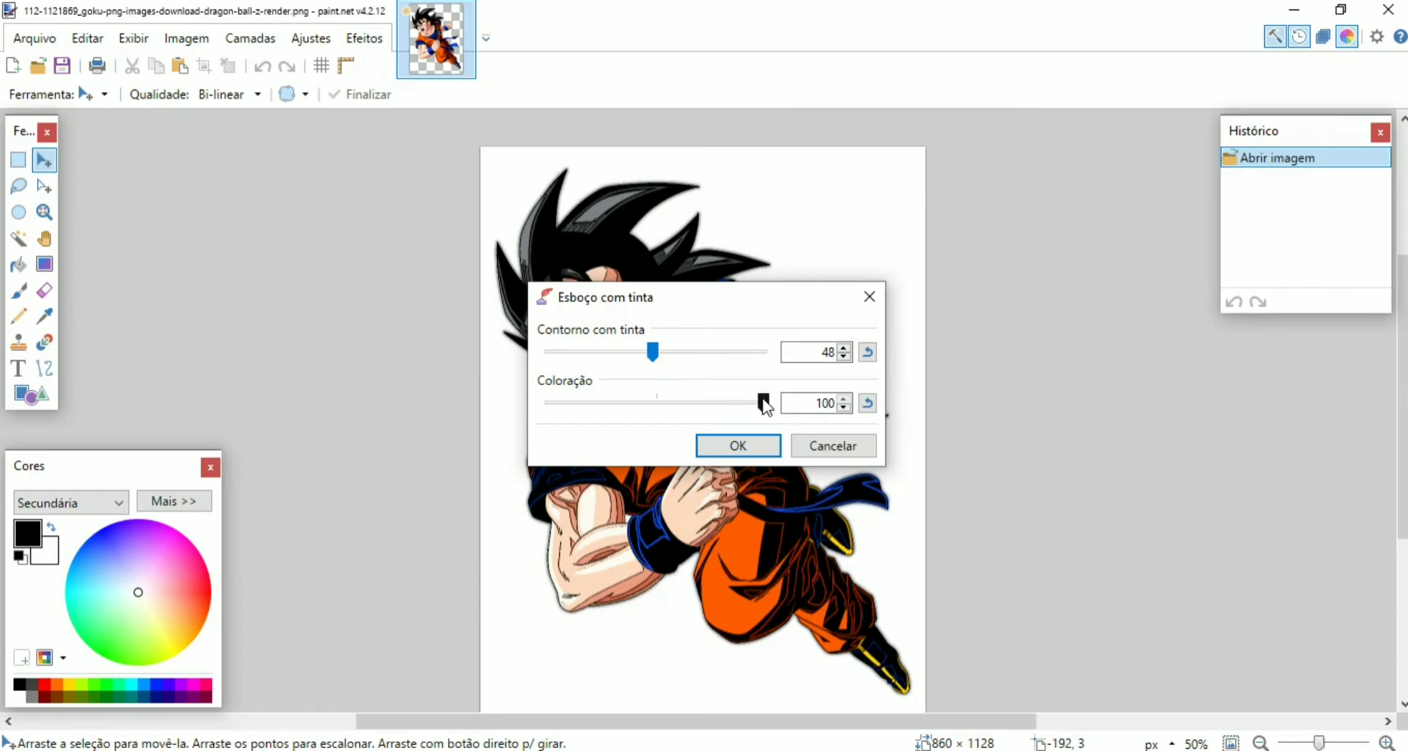
pyautogui.moveTo(762, 403); pyautogui.dragTo(660, 401)
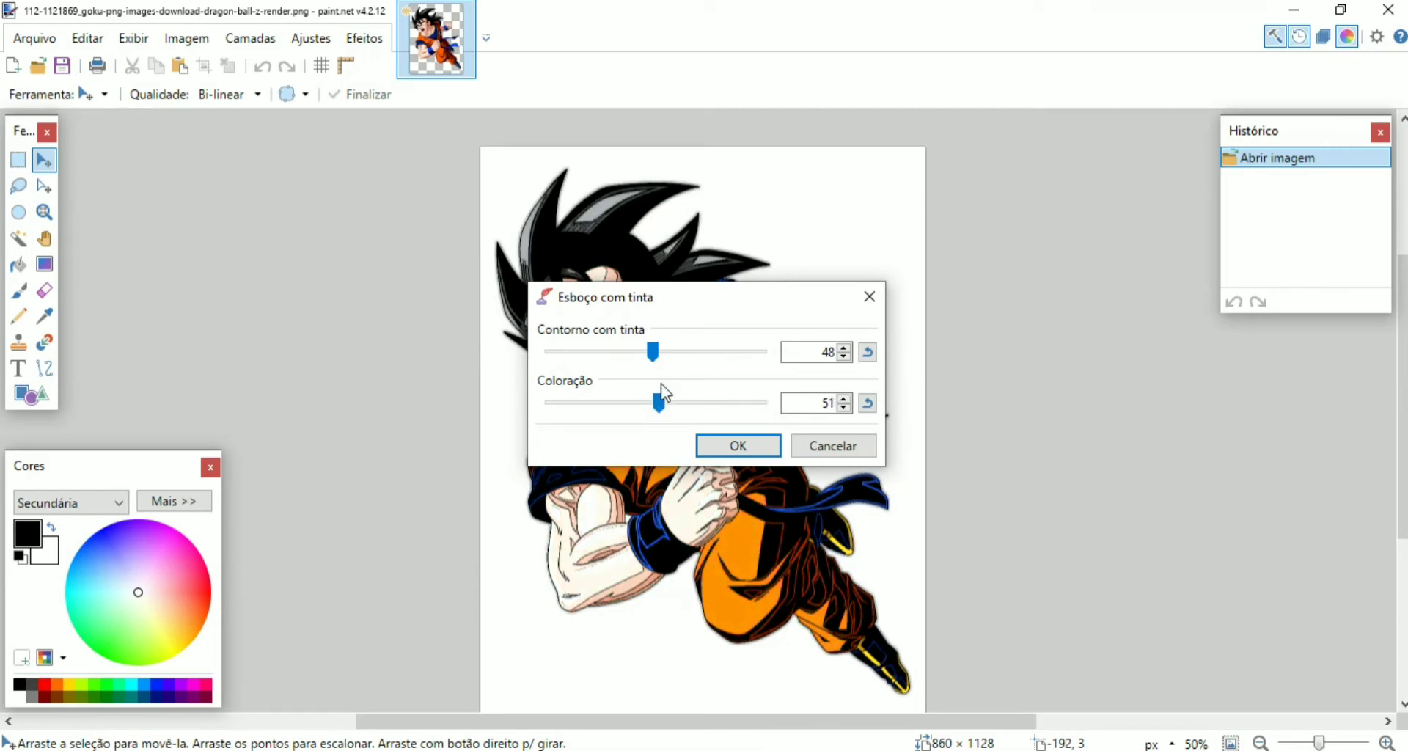
pyautogui.moveTo(652, 350); pyautogui.dragTo(659, 350)
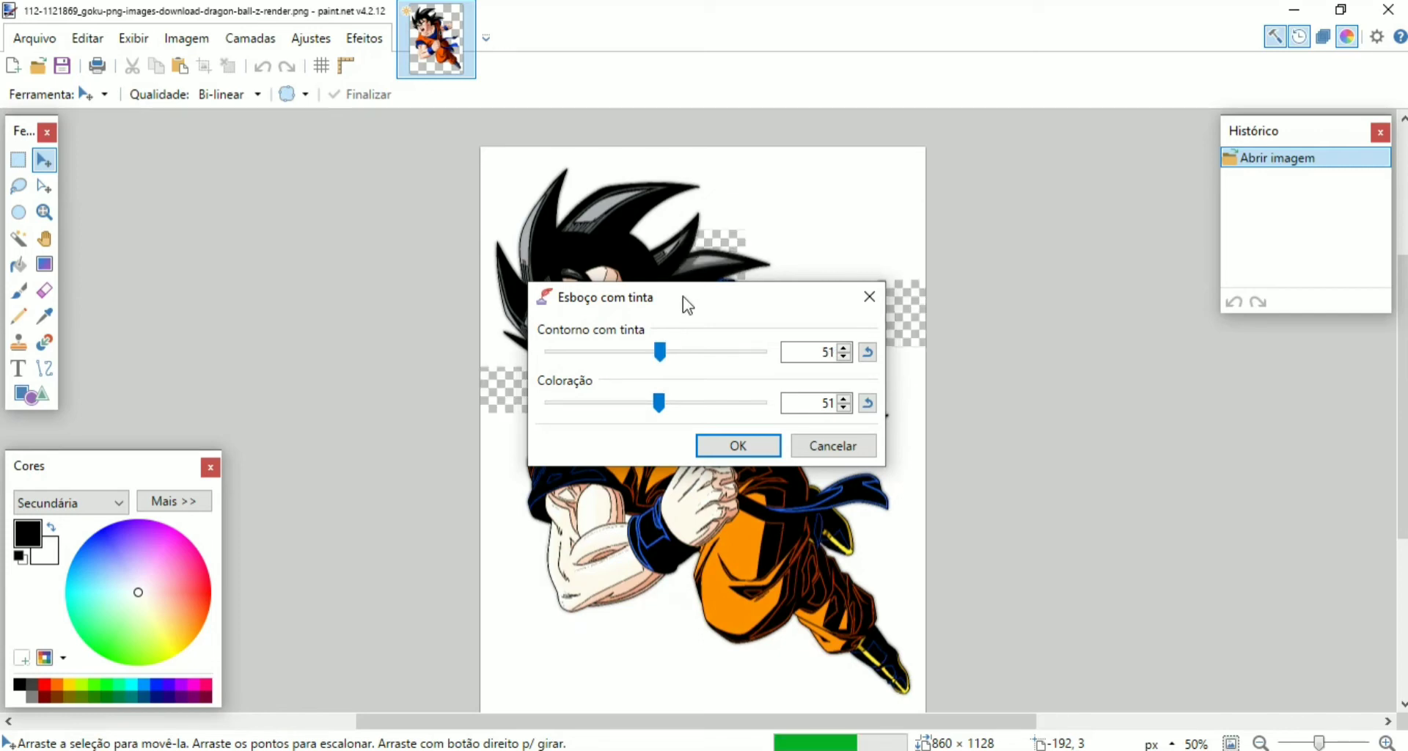
pyautogui.moveTo(683, 296); pyautogui.dragTo(1156, 248)
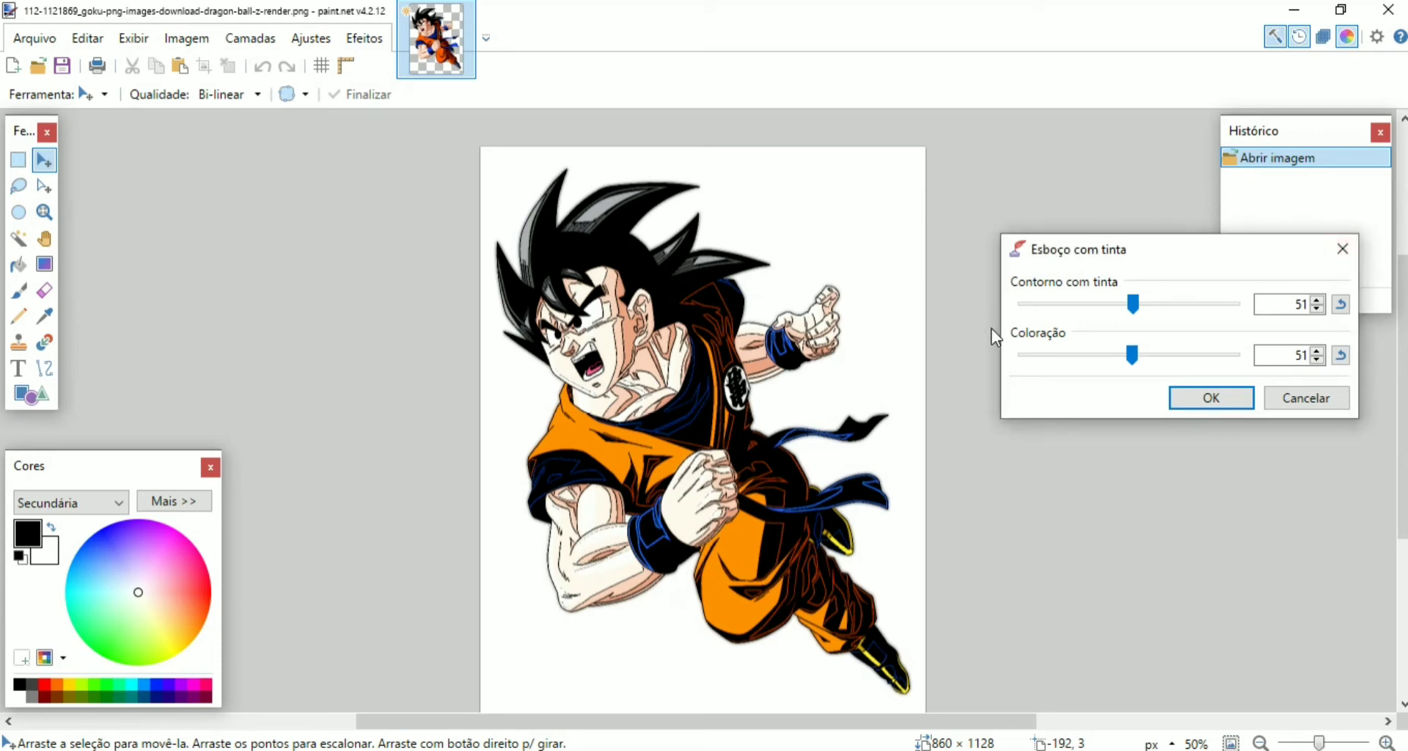
pyautogui.click(1308, 397)
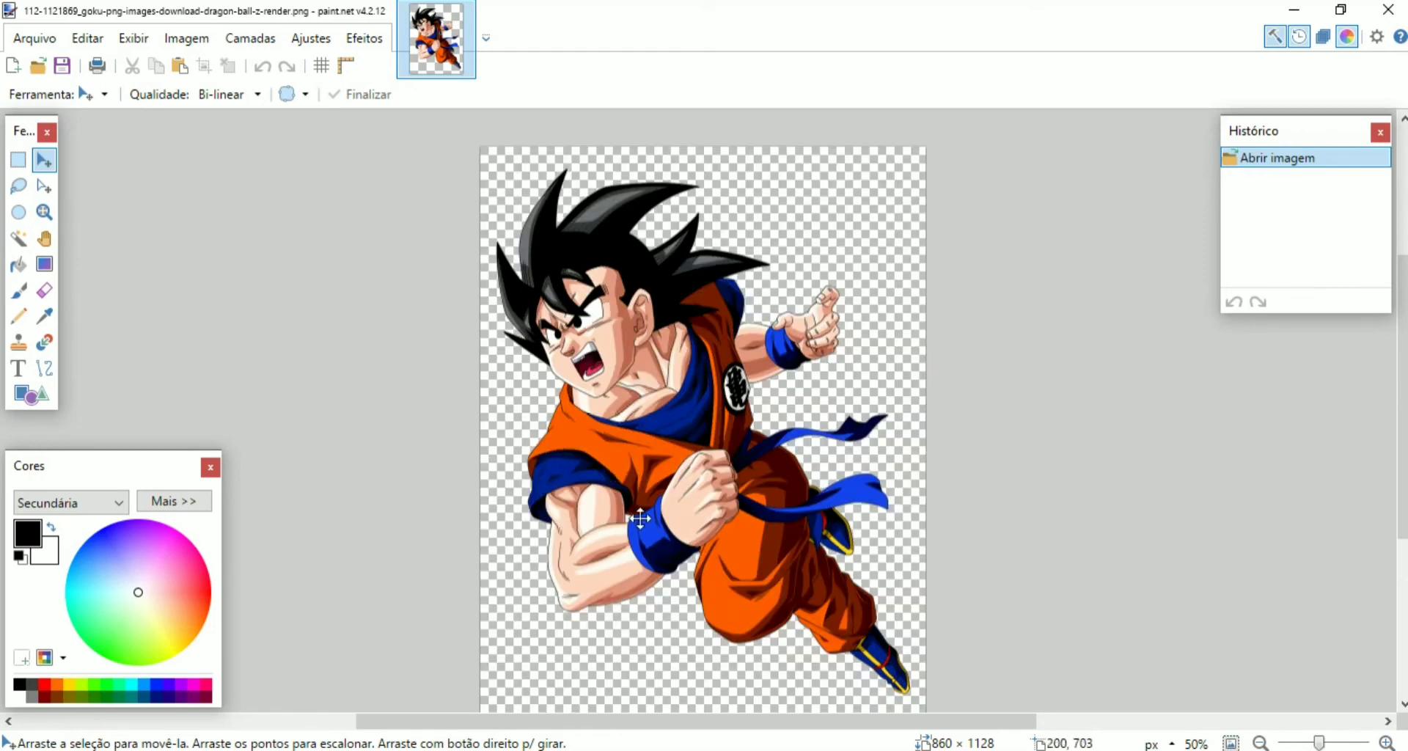
# Step: Open the artistic ink sketch effect (Esboço com tinta) for the character image
pyautogui.click(364, 40)
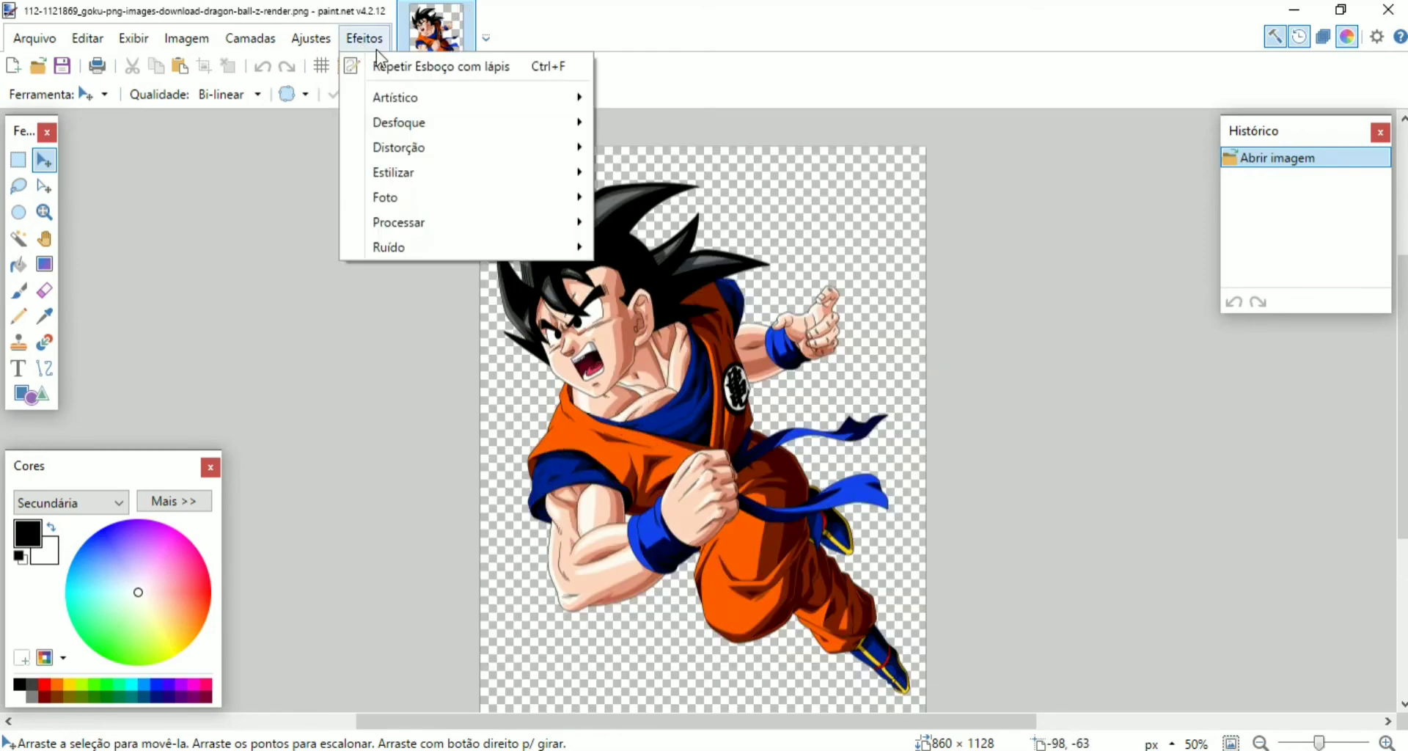
pyautogui.click(689, 125)
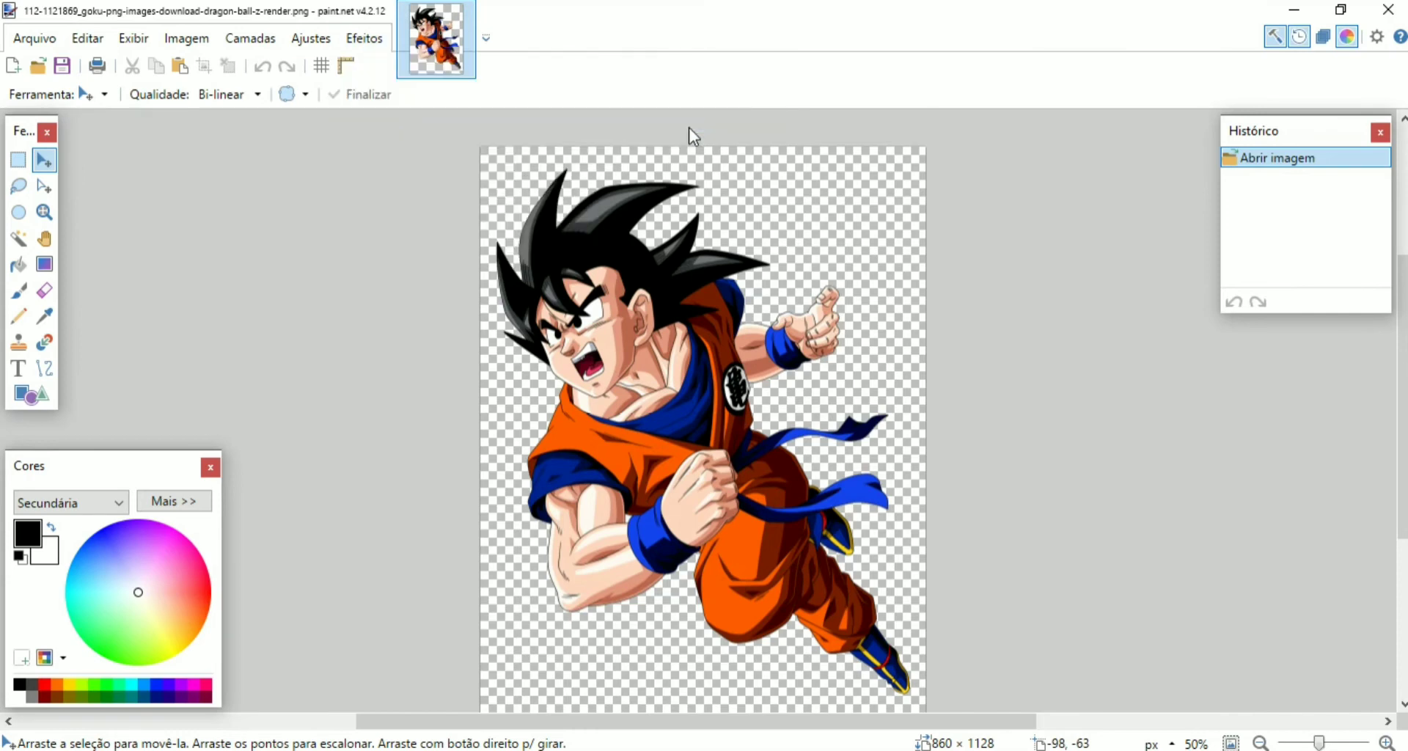
pyautogui.moveTo(723, 301); pyautogui.dragTo(818, 302)
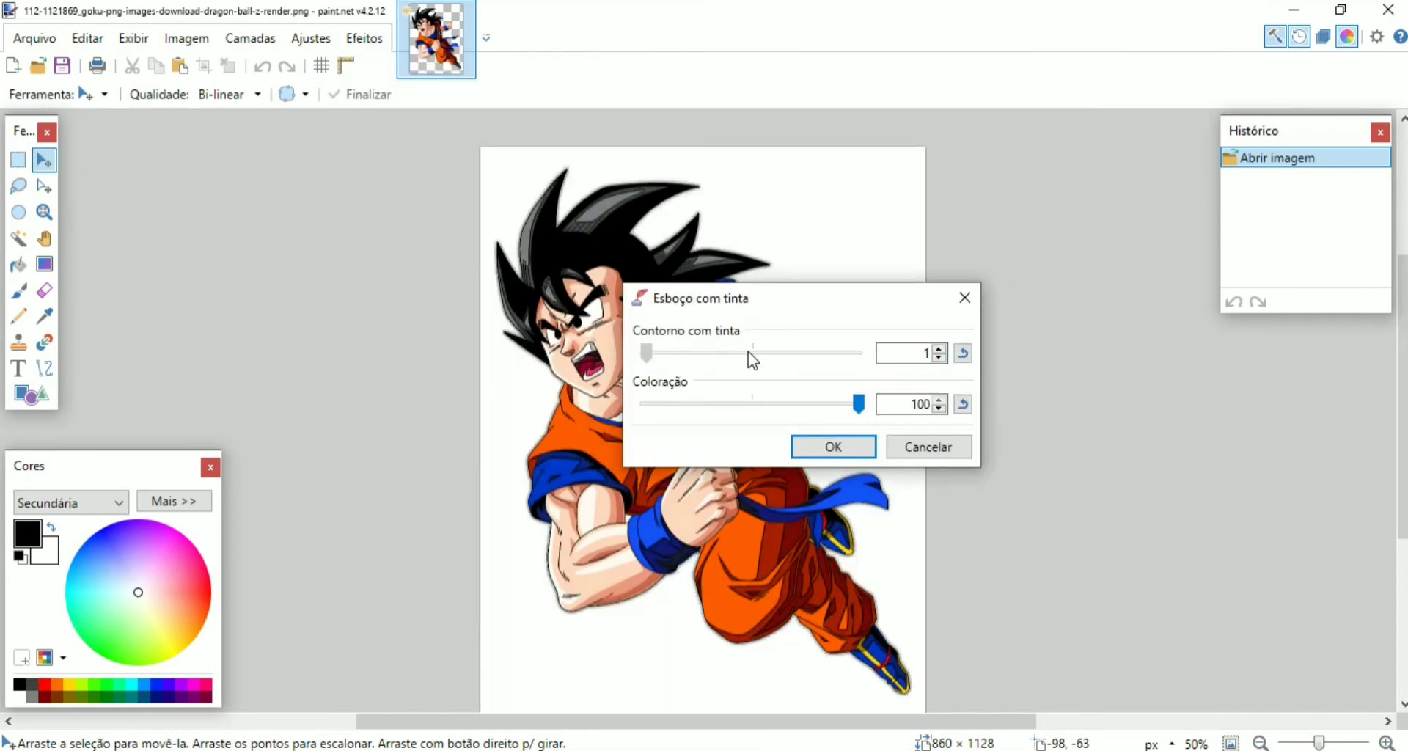
# Step: Try the ink sketch with an ink outline of 48 and a coloring of 51, keeping the image preview unobstructed
pyautogui.click(746, 351)
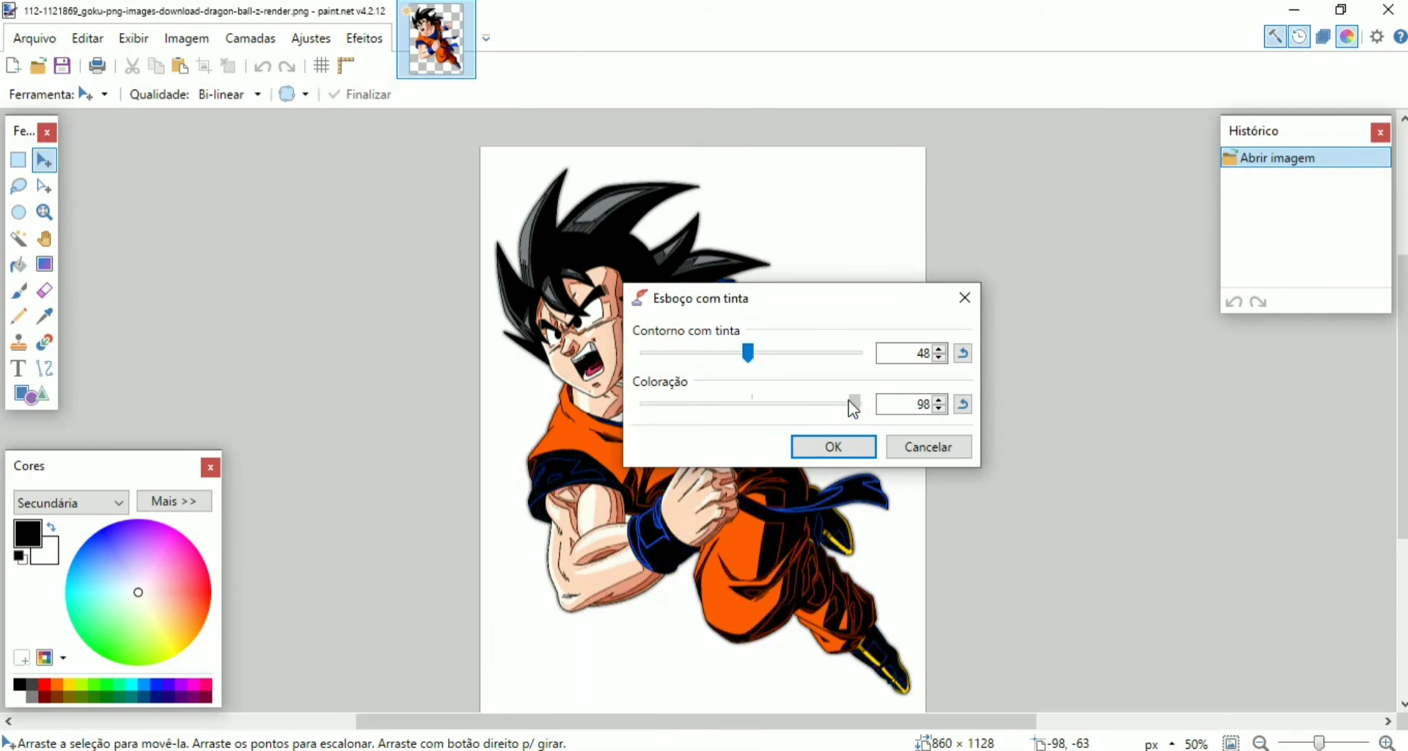
pyautogui.click(765, 404)
pyautogui.moveTo(764, 404); pyautogui.dragTo(754, 404)
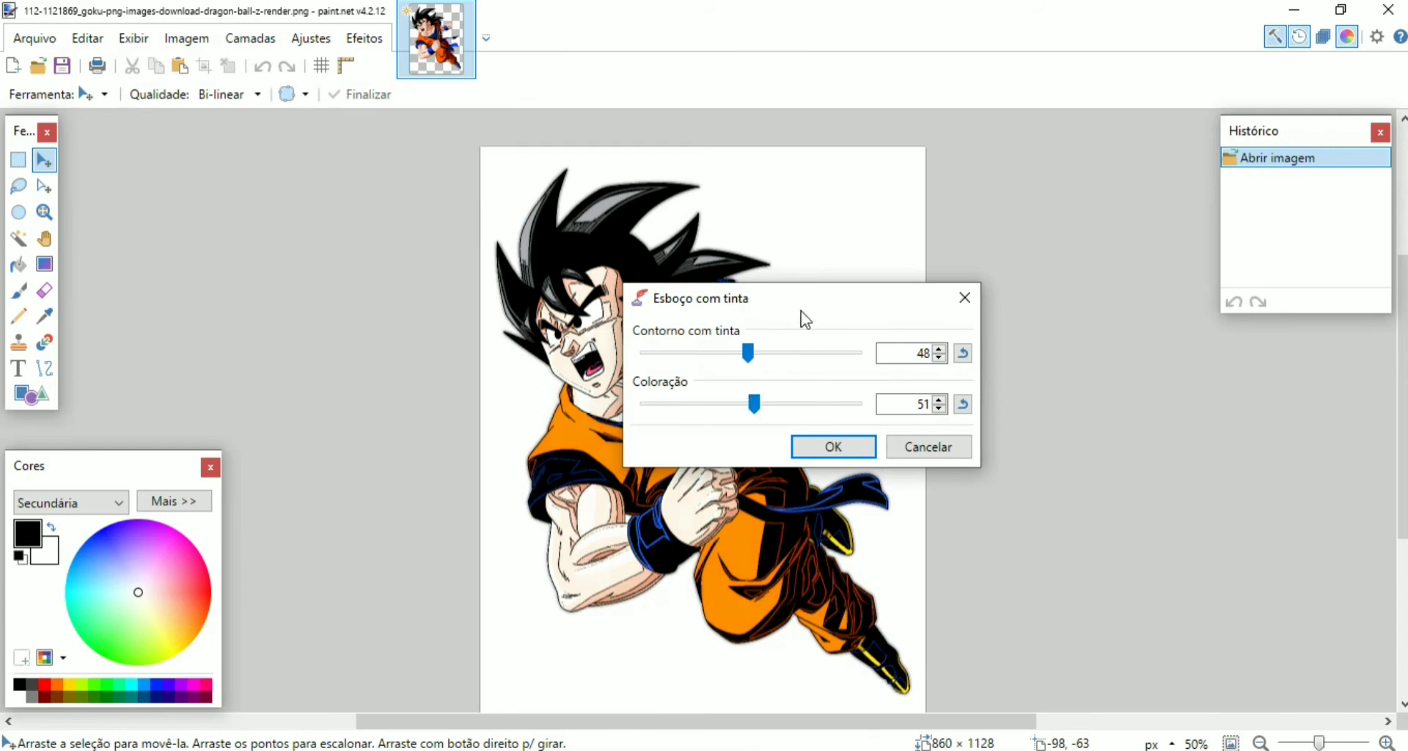
pyautogui.moveTo(807, 299); pyautogui.dragTo(1207, 287)
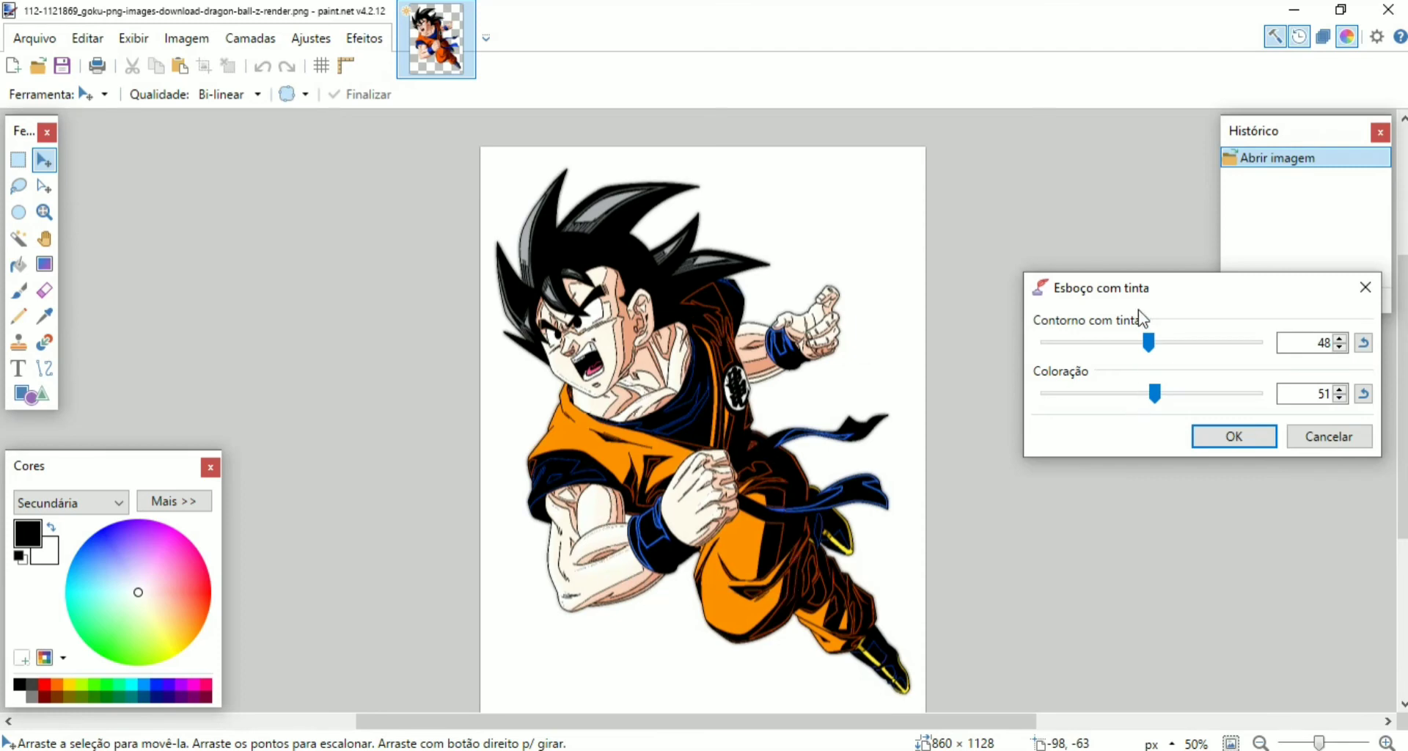
pyautogui.moveTo(1146, 292); pyautogui.dragTo(1083, 193)
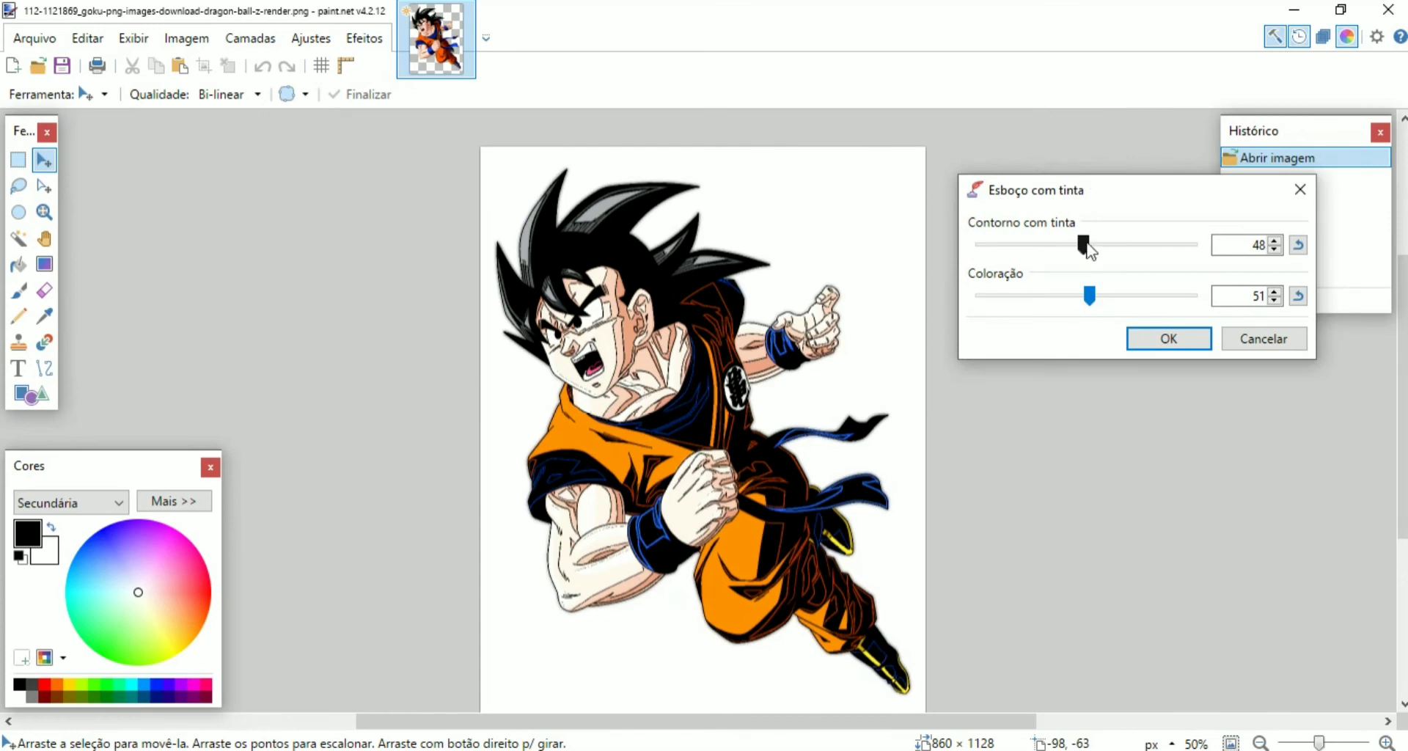
# Step: Set the ink outline to 0 and the coloring to 100, and apply the ink sketch to the image
pyautogui.moveTo(1087, 246); pyautogui.dragTo(985, 249)
pyautogui.moveTo(1087, 293); pyautogui.dragTo(1198, 299)
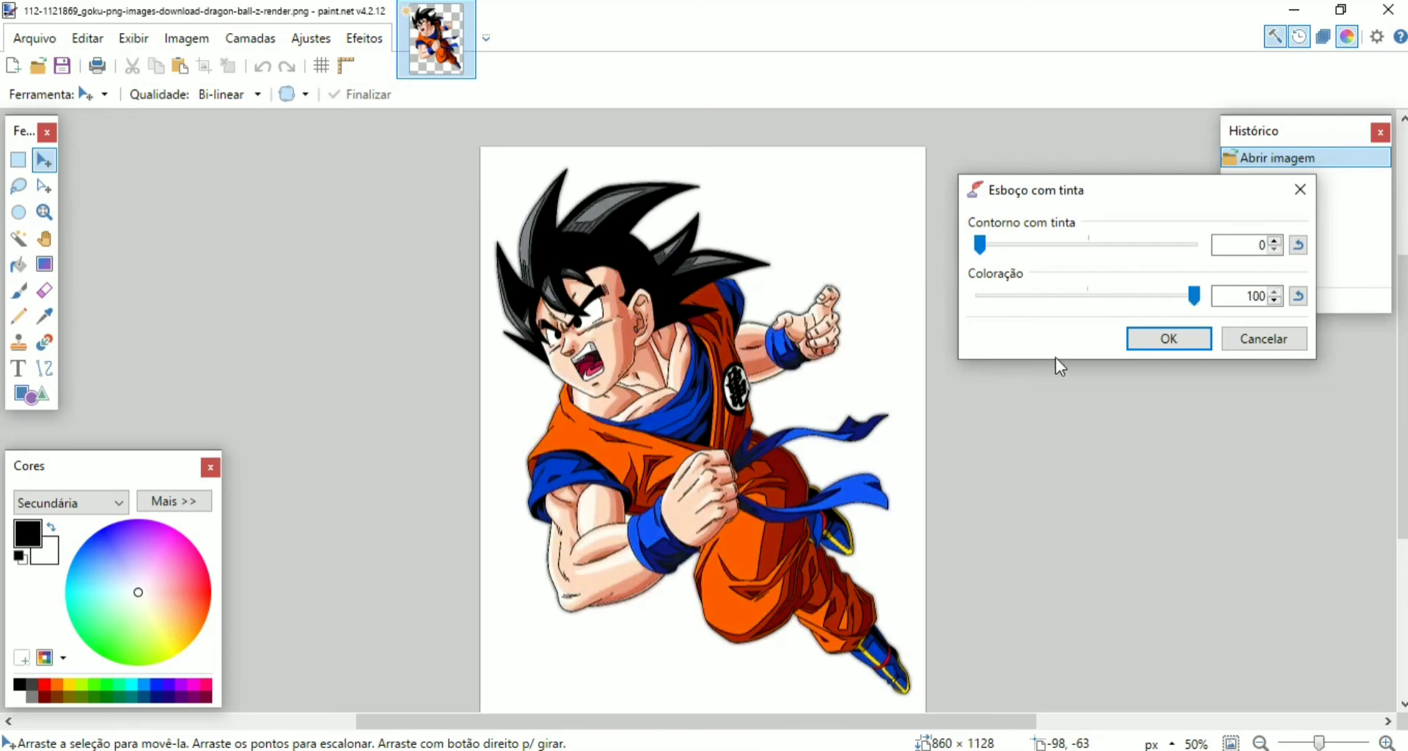
pyautogui.click(1146, 341)
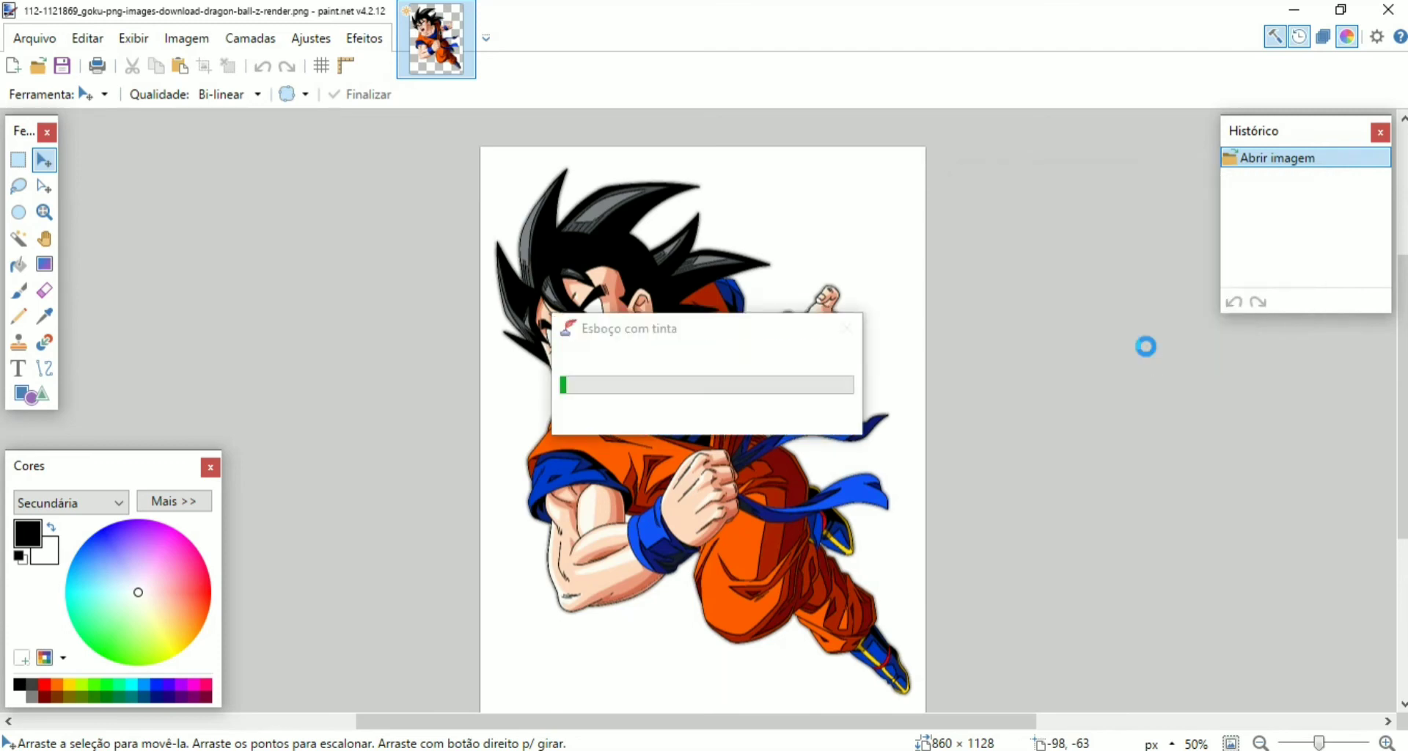
# Step: Compare the image with and without the ink sketch by undoing and redoing it, and inspect the inked lines up close
pyautogui.click(1385, 743)
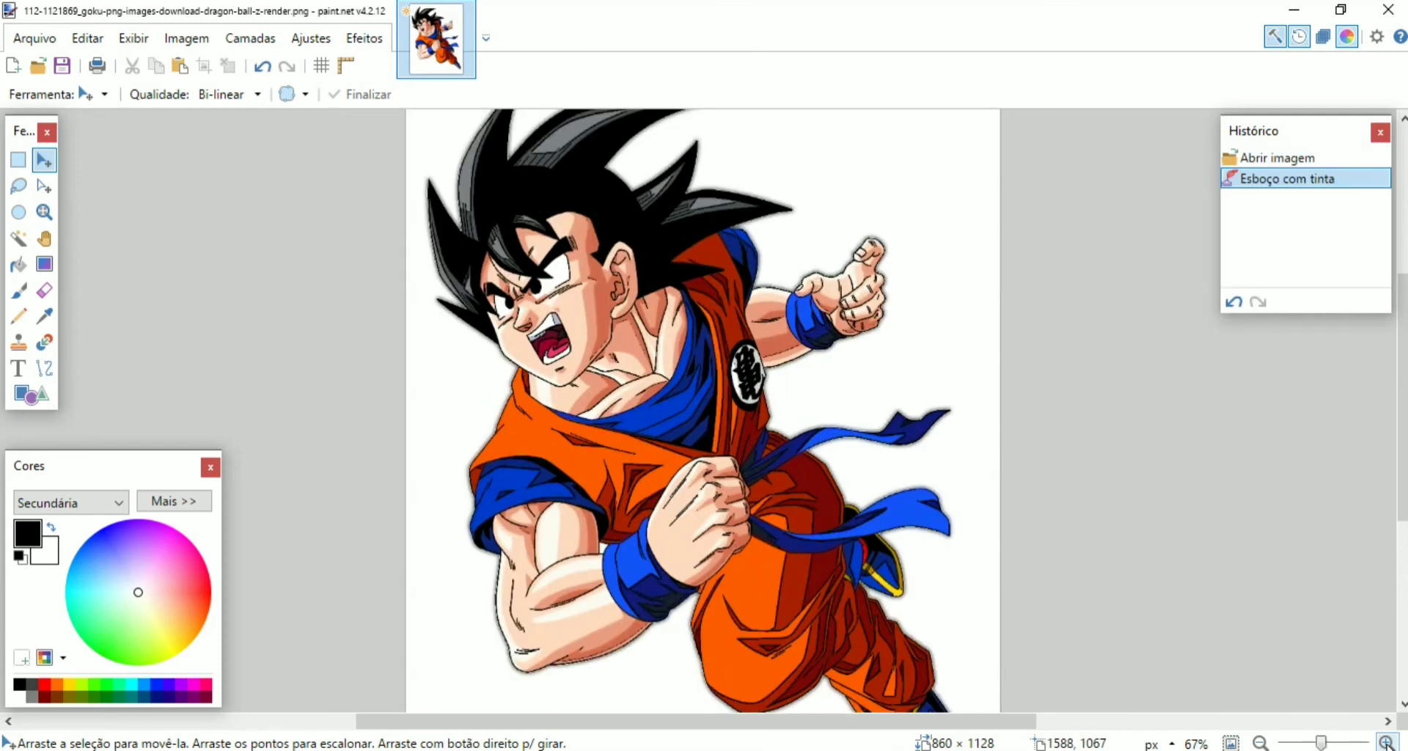
pyautogui.click(1260, 743)
pyautogui.click(1235, 302)
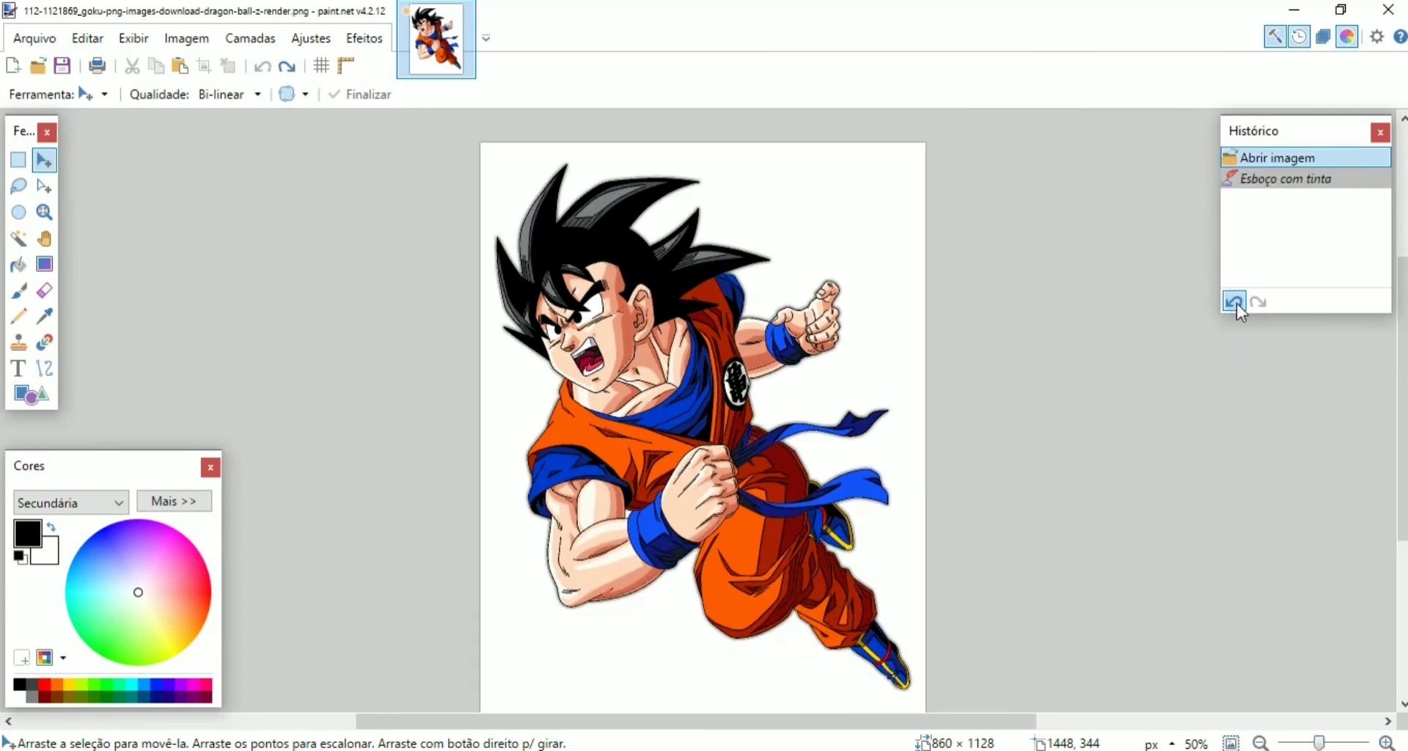
pyautogui.click(1260, 305)
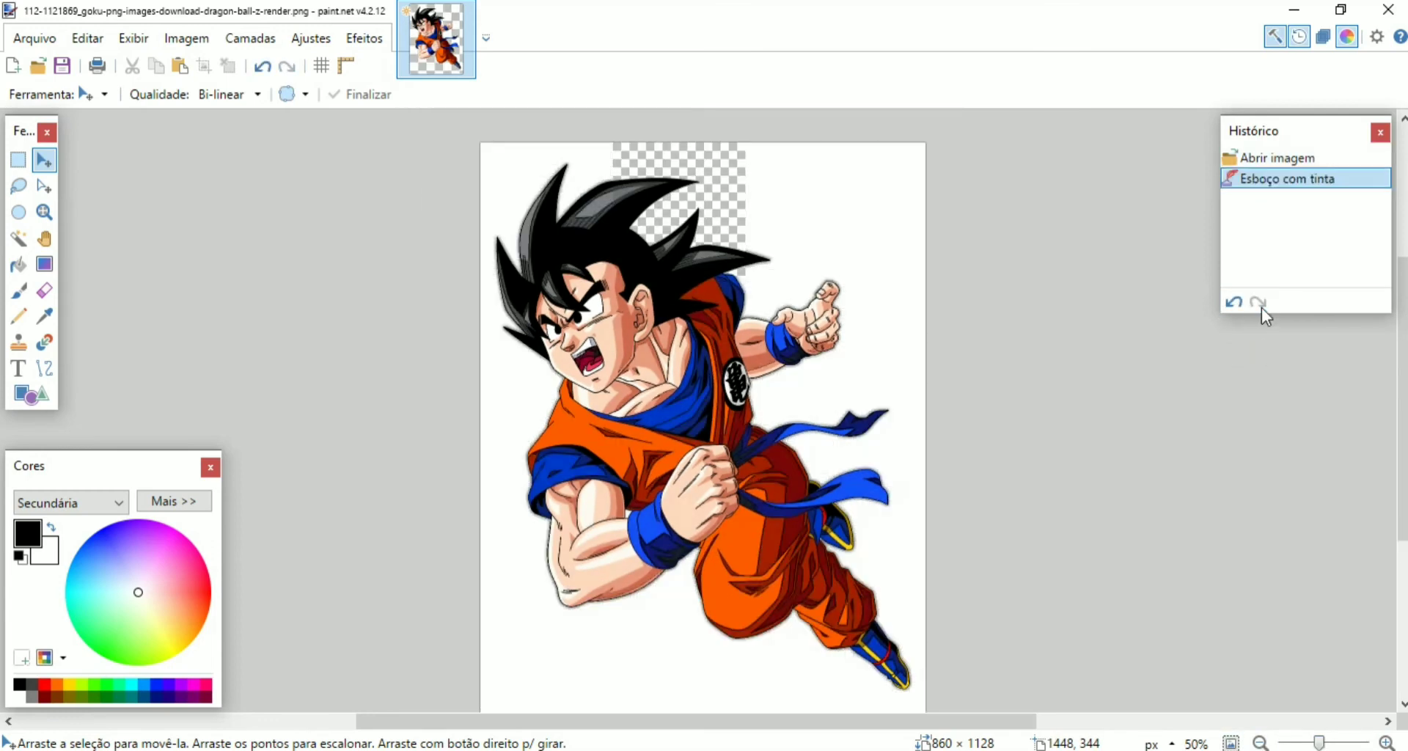
pyautogui.click(1385, 743)
pyautogui.click(1385, 743)
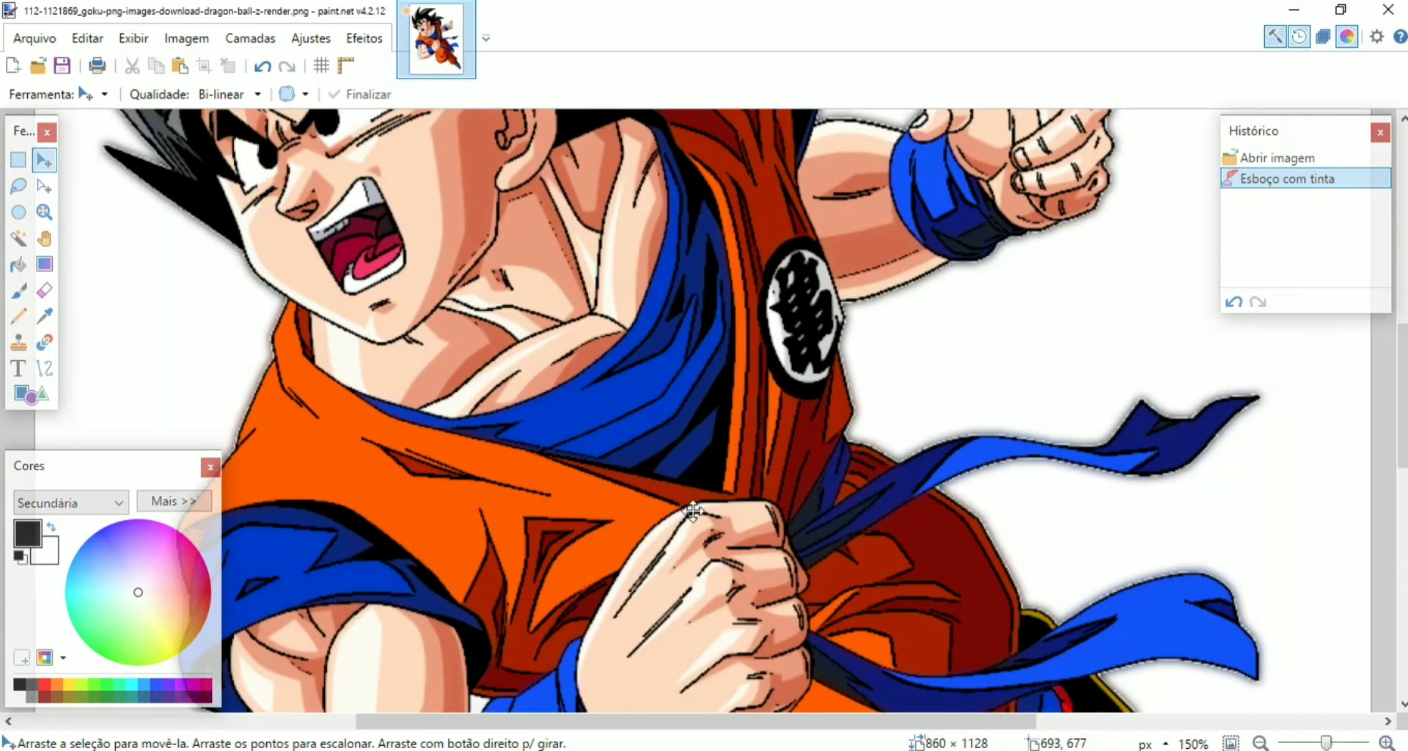
pyautogui.scroll(4, 641, 493)
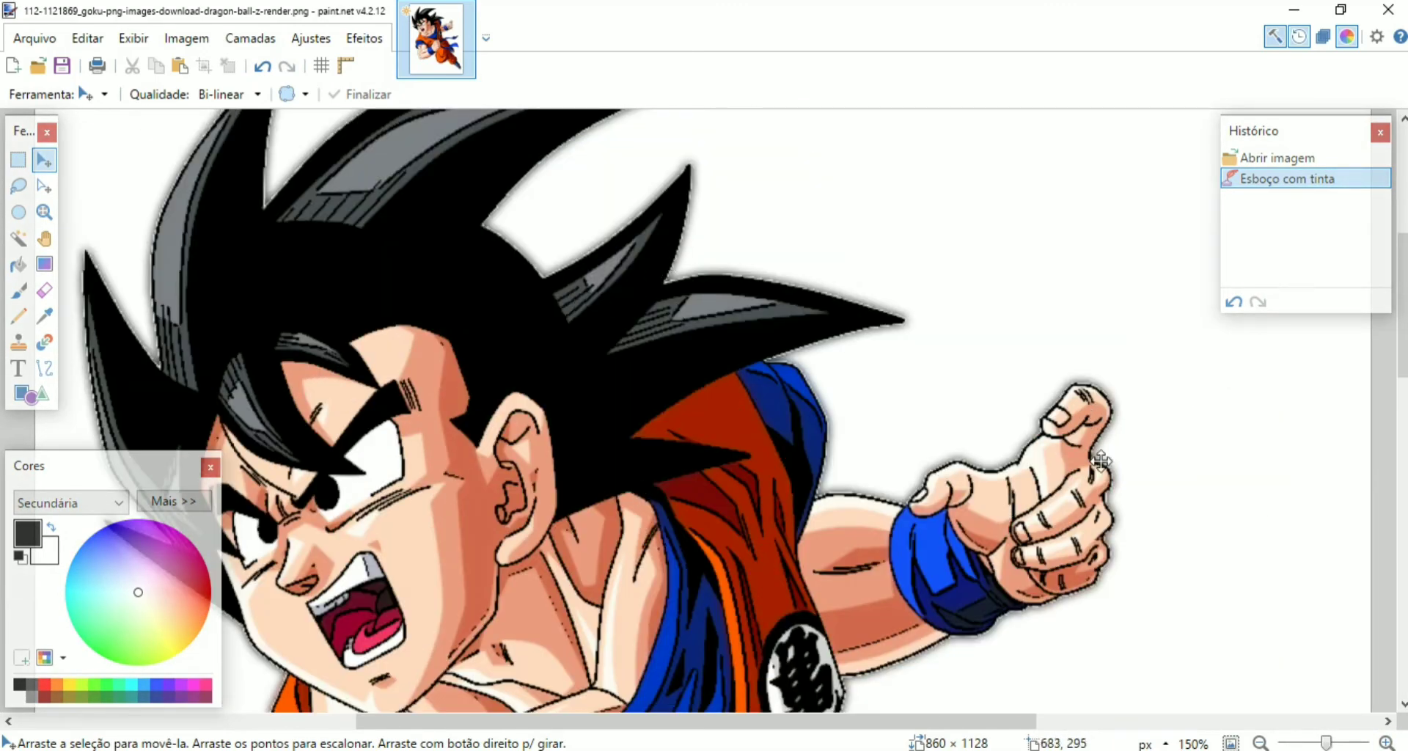
# Step: Examine the ink-sketched character from the hair down to the boots, both up close and as a whole
pyautogui.scroll(-2, 1093, 462)
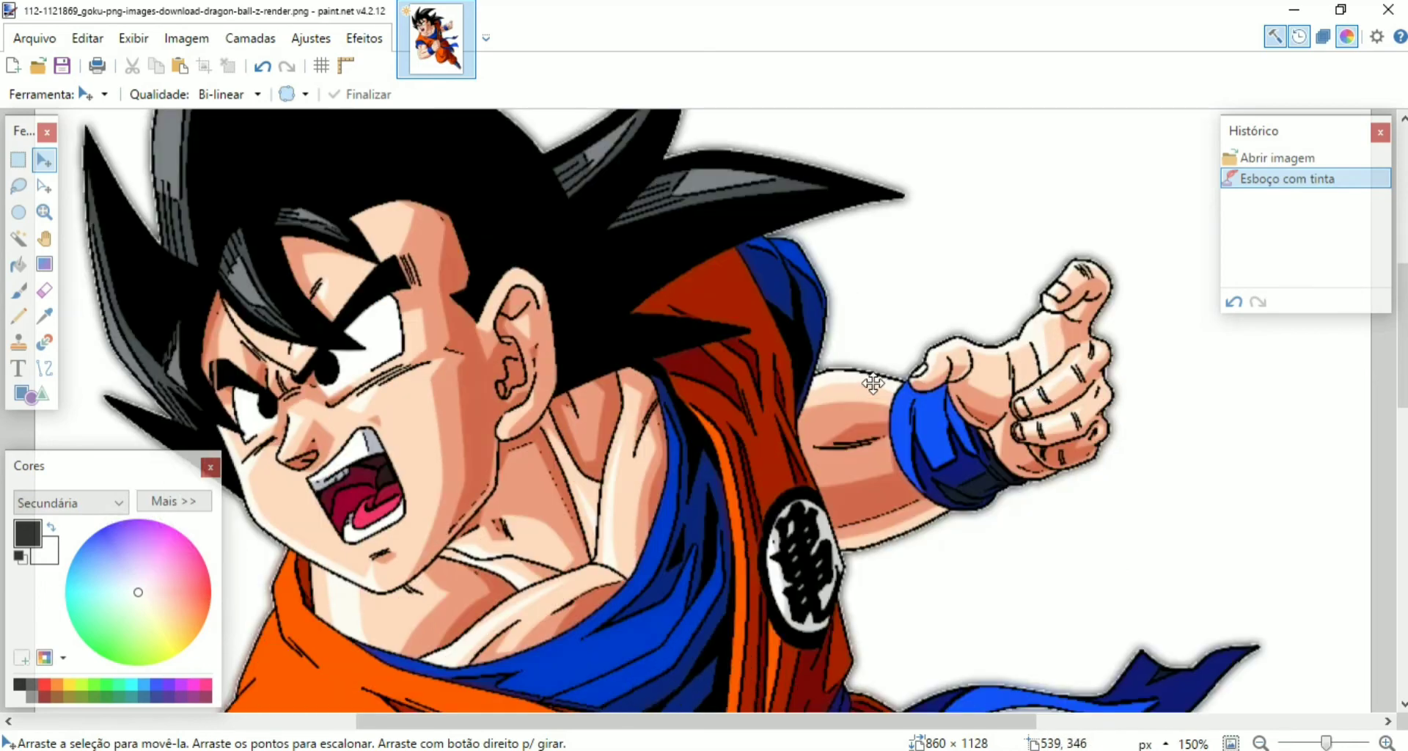
pyautogui.scroll(-5, 635, 462)
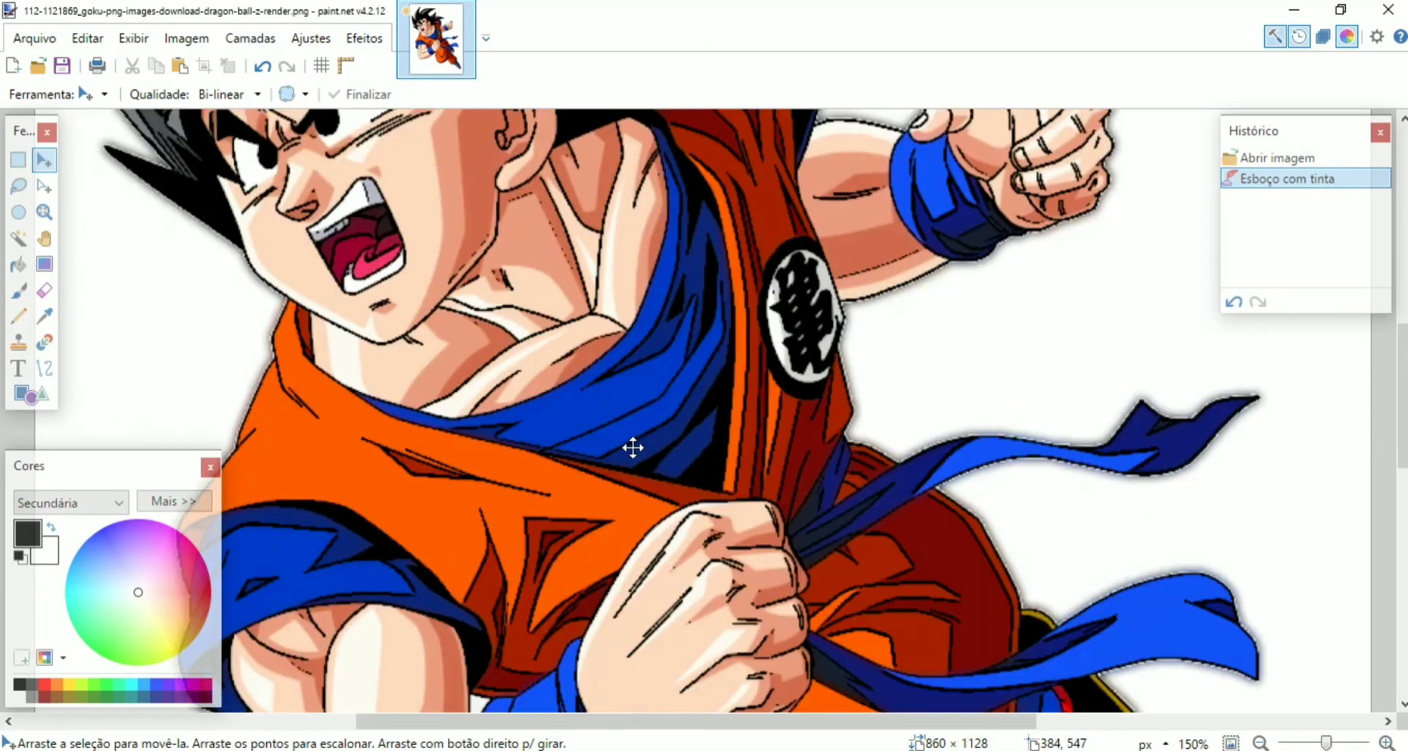
pyautogui.scroll(-8, 641, 460)
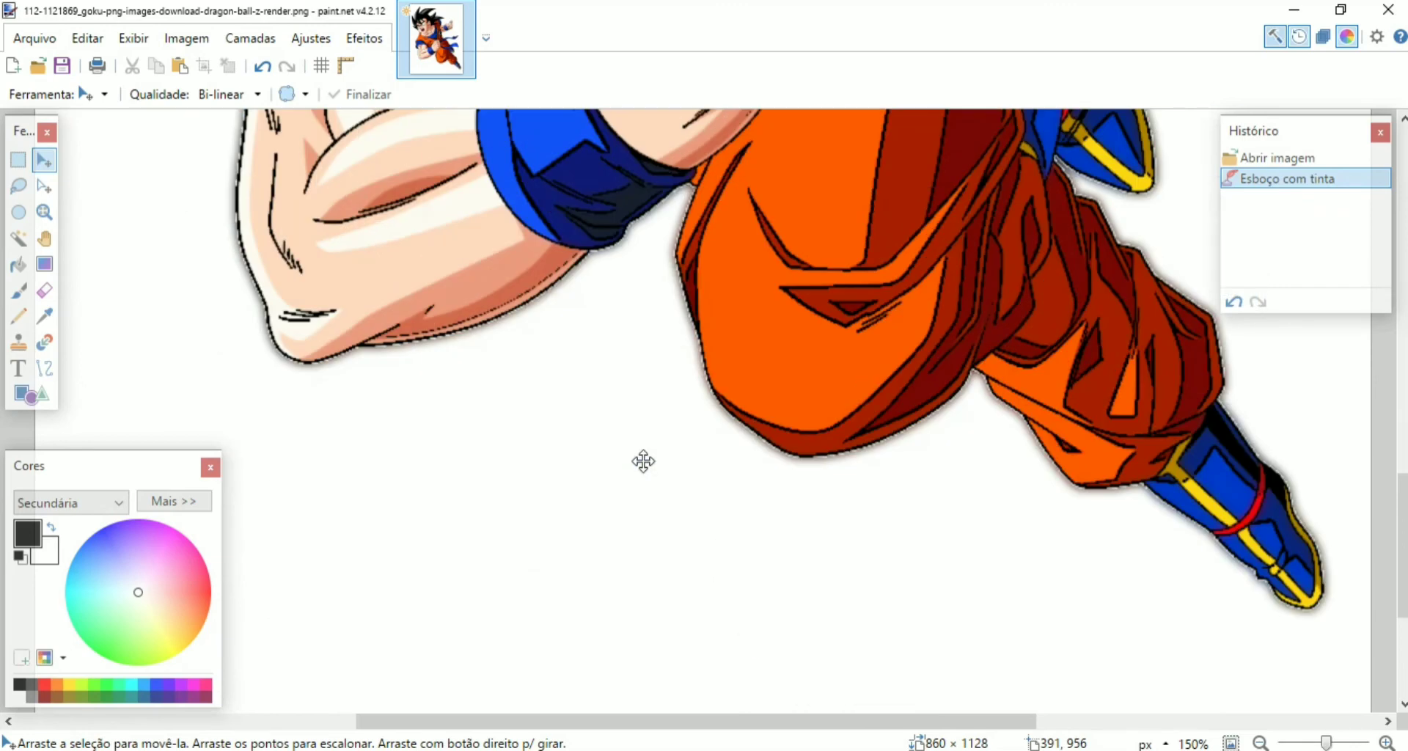
pyautogui.scroll(11, 641, 460)
pyautogui.scroll(-1, 757, 458)
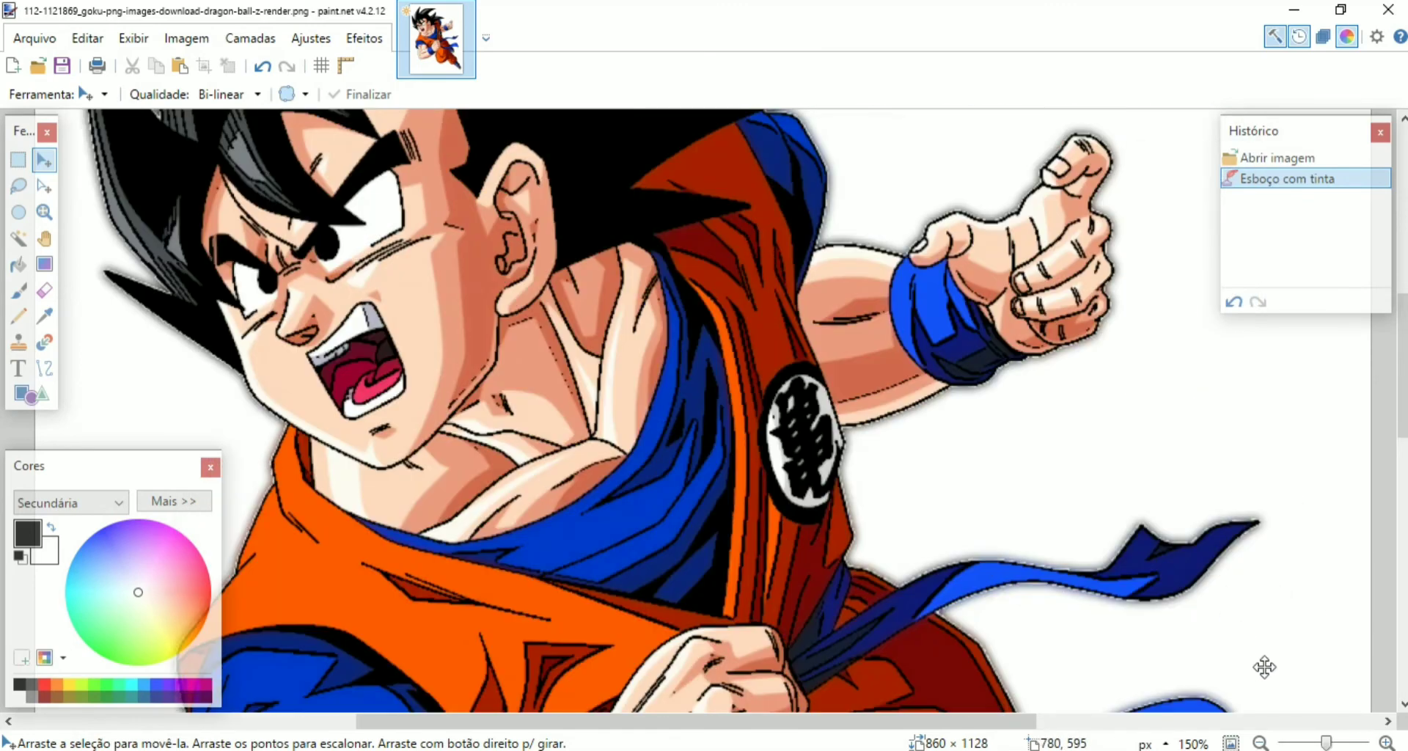
pyautogui.click(1261, 743)
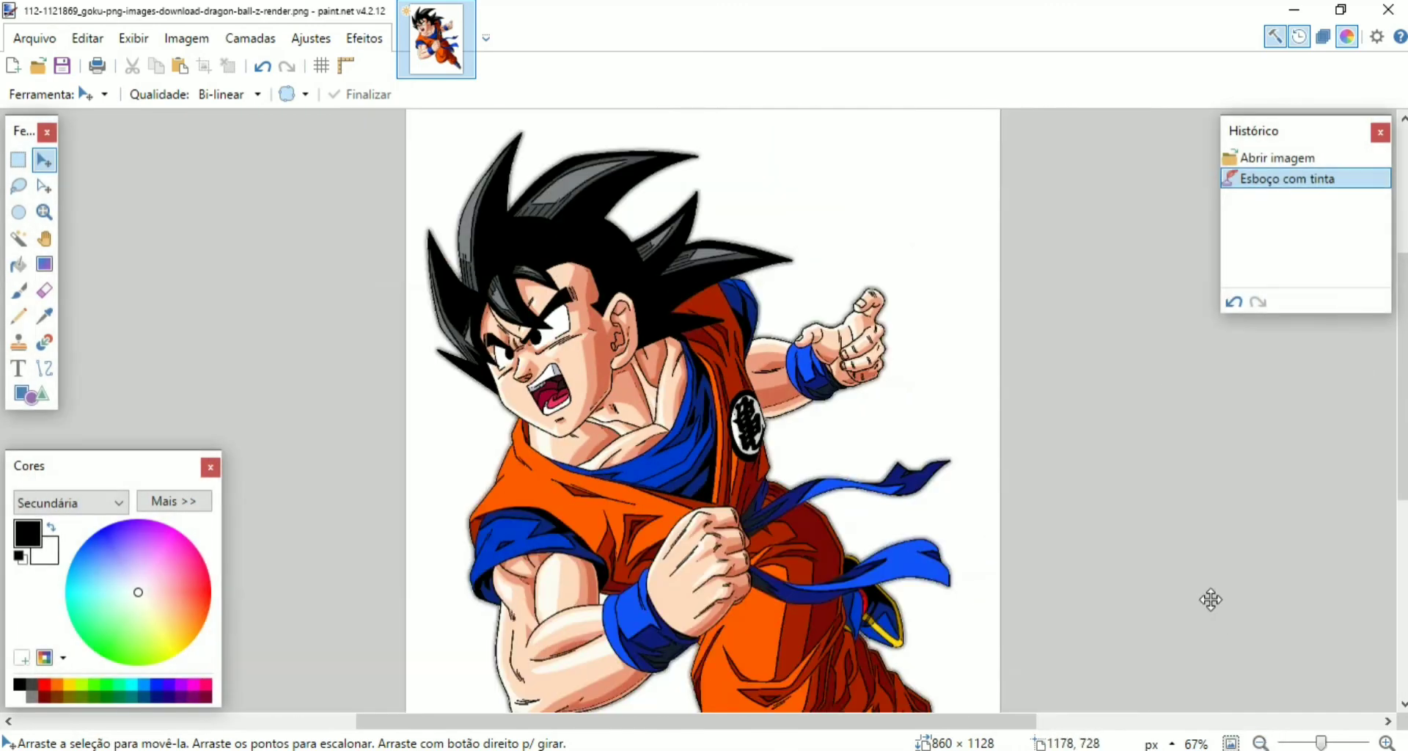
pyautogui.click(1260, 743)
pyautogui.scroll(-1, 1110, 593)
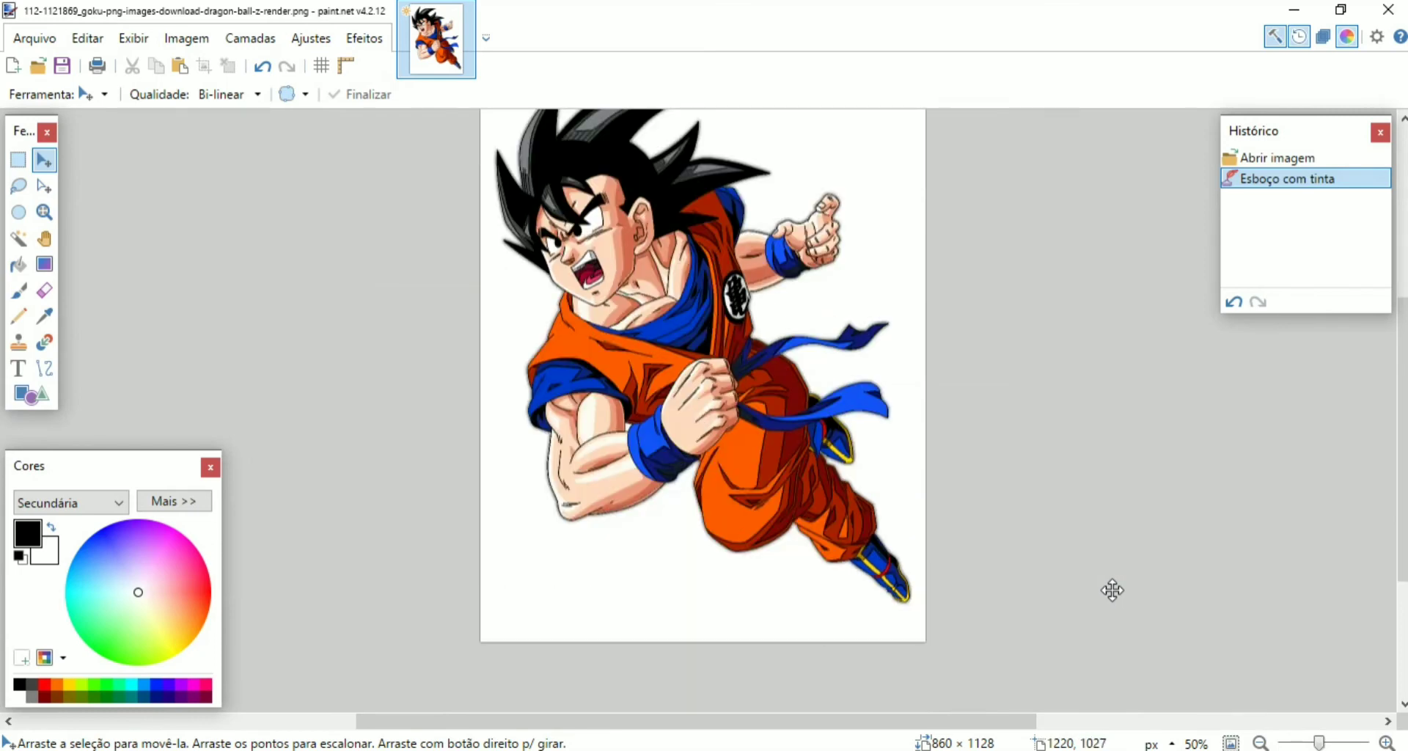
pyautogui.scroll(1, 1111, 591)
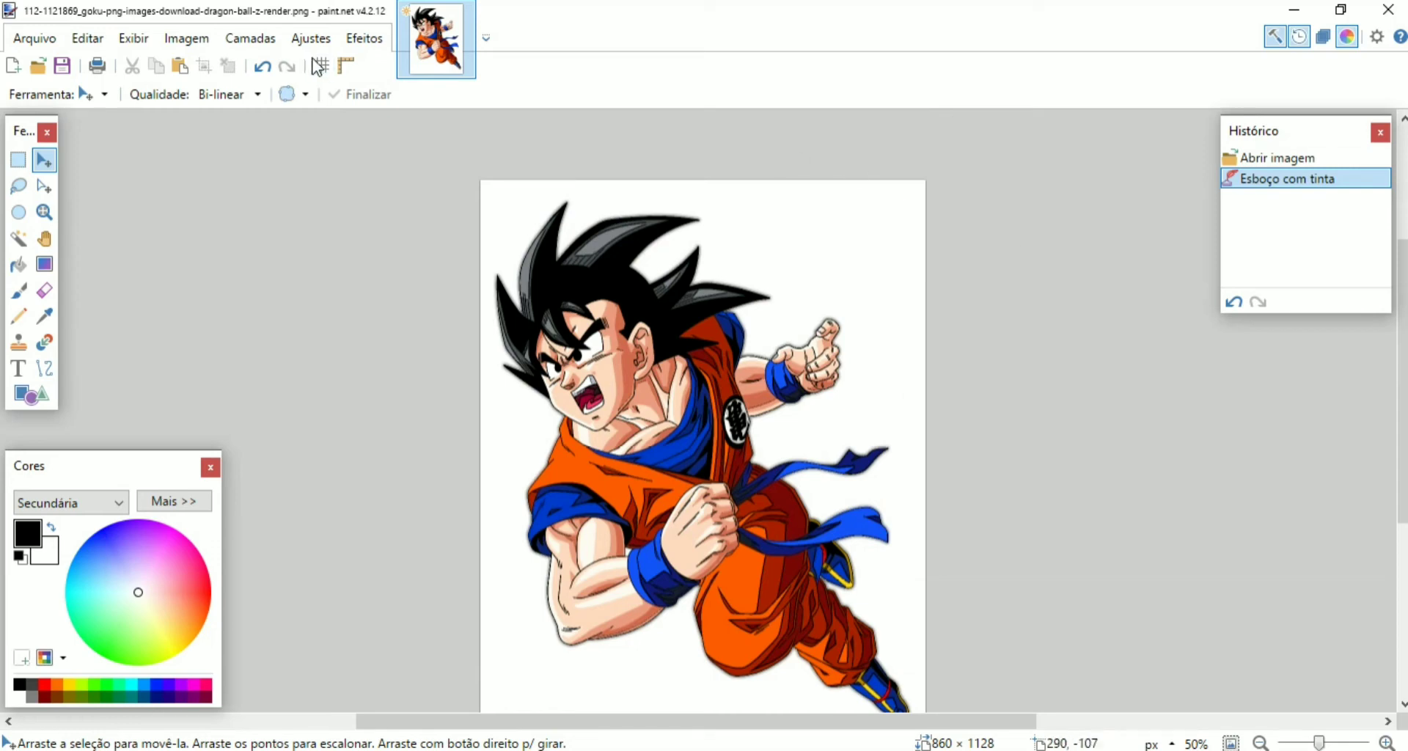
# Step: Open the artistic pencil sketch effect (Esboço com lápis) for the inked character image
pyautogui.click(368, 42)
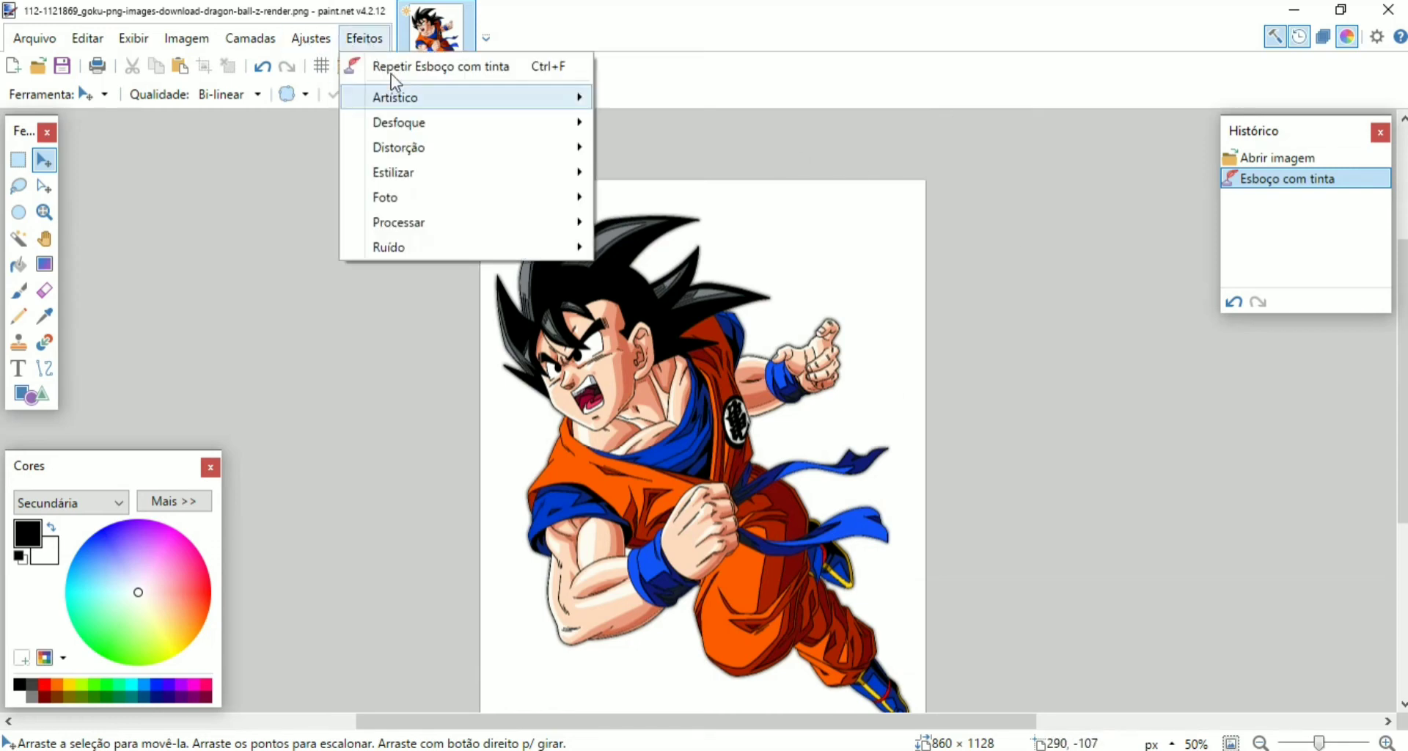
pyautogui.moveTo(407, 99)
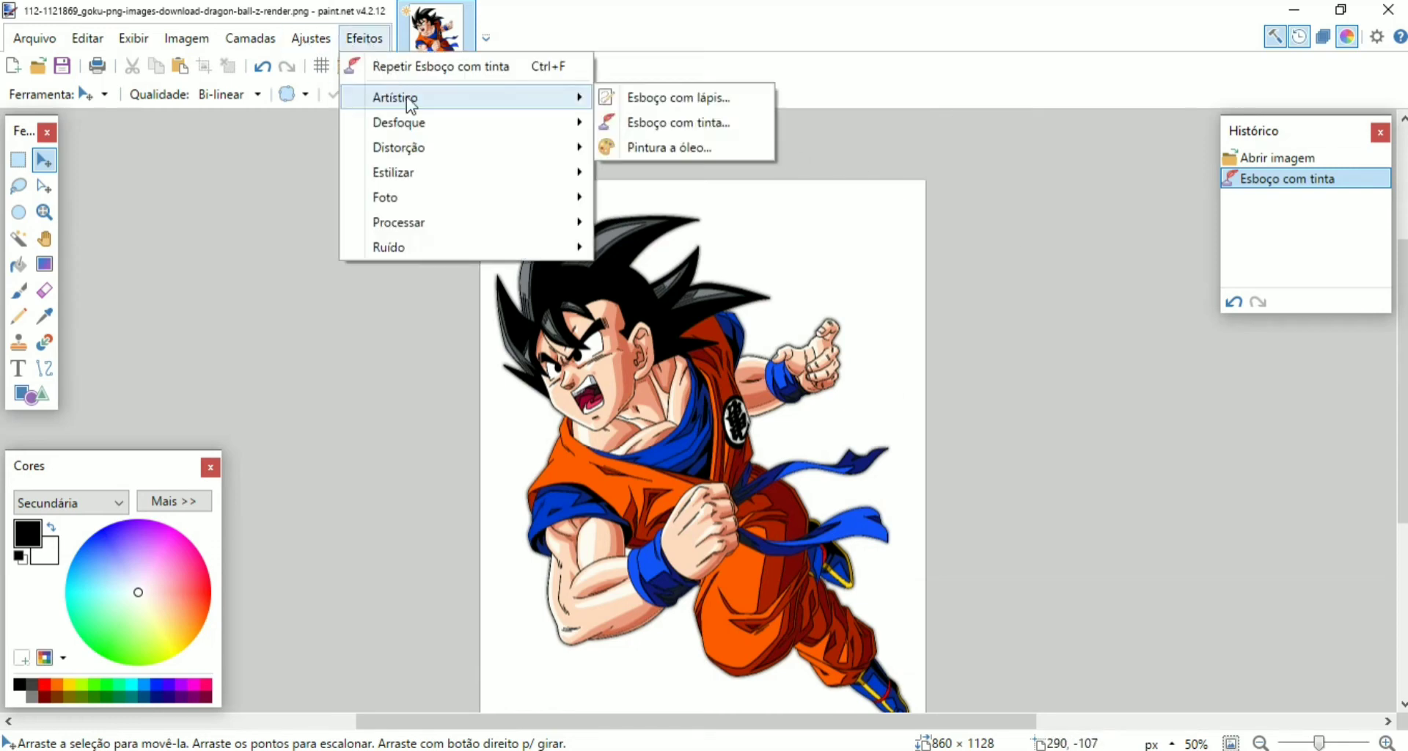
pyautogui.click(684, 99)
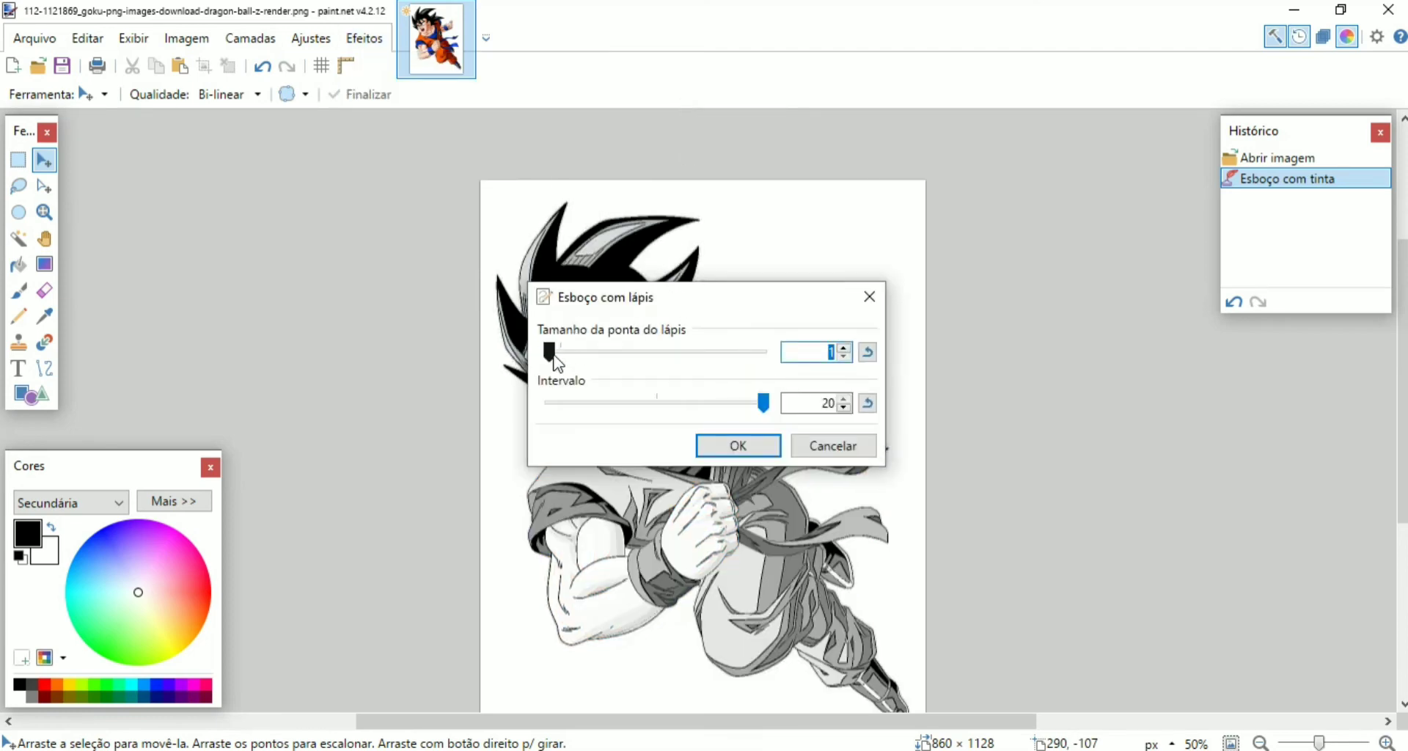
# Step: Try the pencil sketch with a pencil tip size of 11 and a range of 0, keeping the image preview unobstructed
pyautogui.moveTo(556, 362)
pyautogui.mouseDown()
pyautogui.moveTo(663, 355)
pyautogui.moveTo(654, 400)
pyautogui.mouseUp()
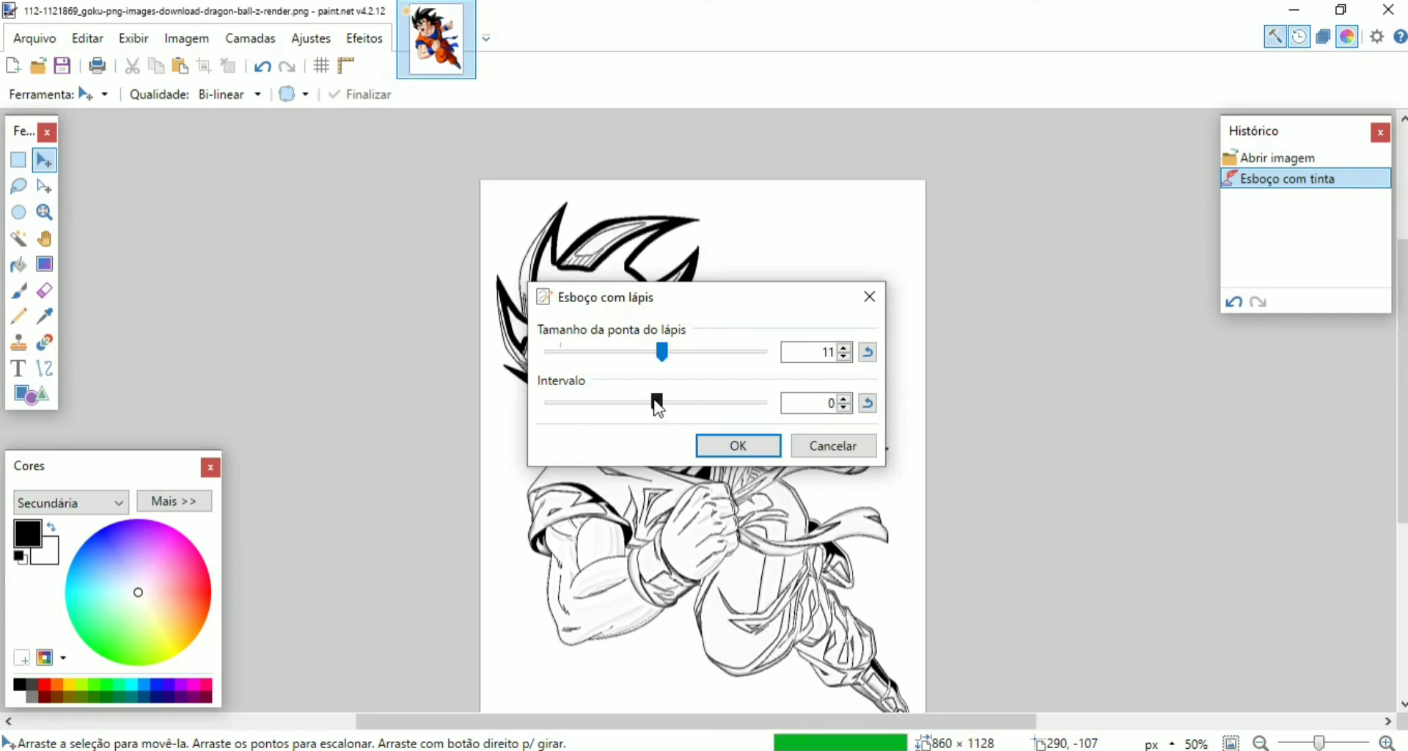
pyautogui.moveTo(709, 301); pyautogui.dragTo(1081, 272)
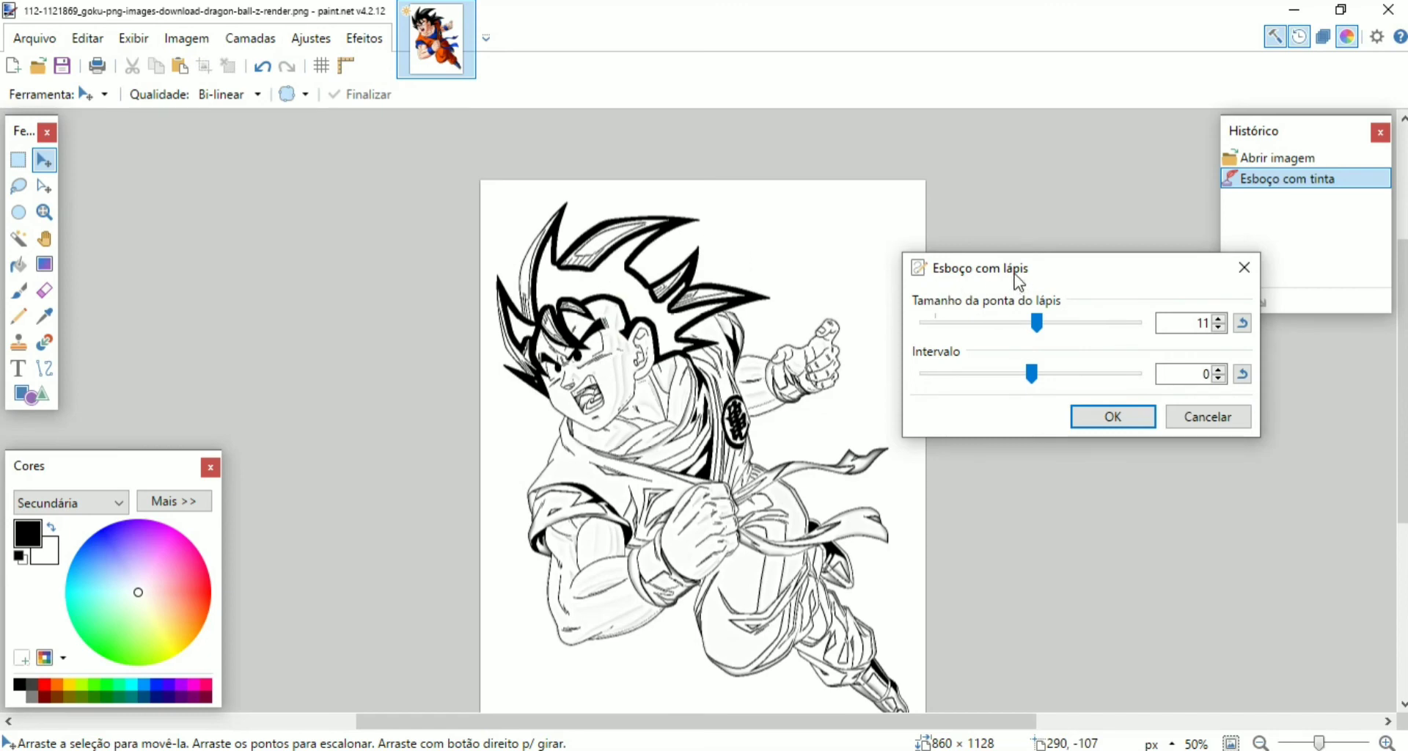
pyautogui.moveTo(1019, 283); pyautogui.dragTo(1057, 278)
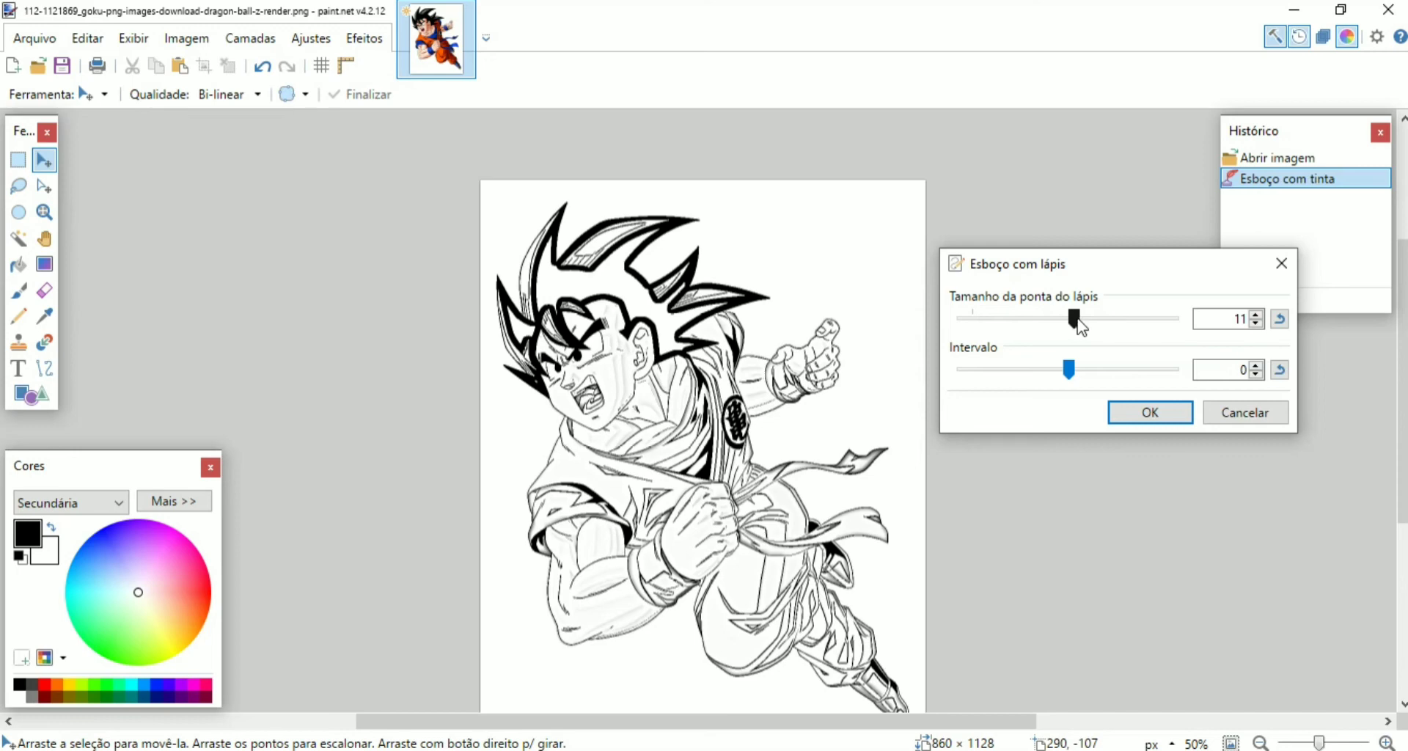
# Step: Set the pencil tip size to 1 and the range to 20, and apply the pencil sketch to the image
pyautogui.moveTo(1078, 327); pyautogui.dragTo(968, 325)
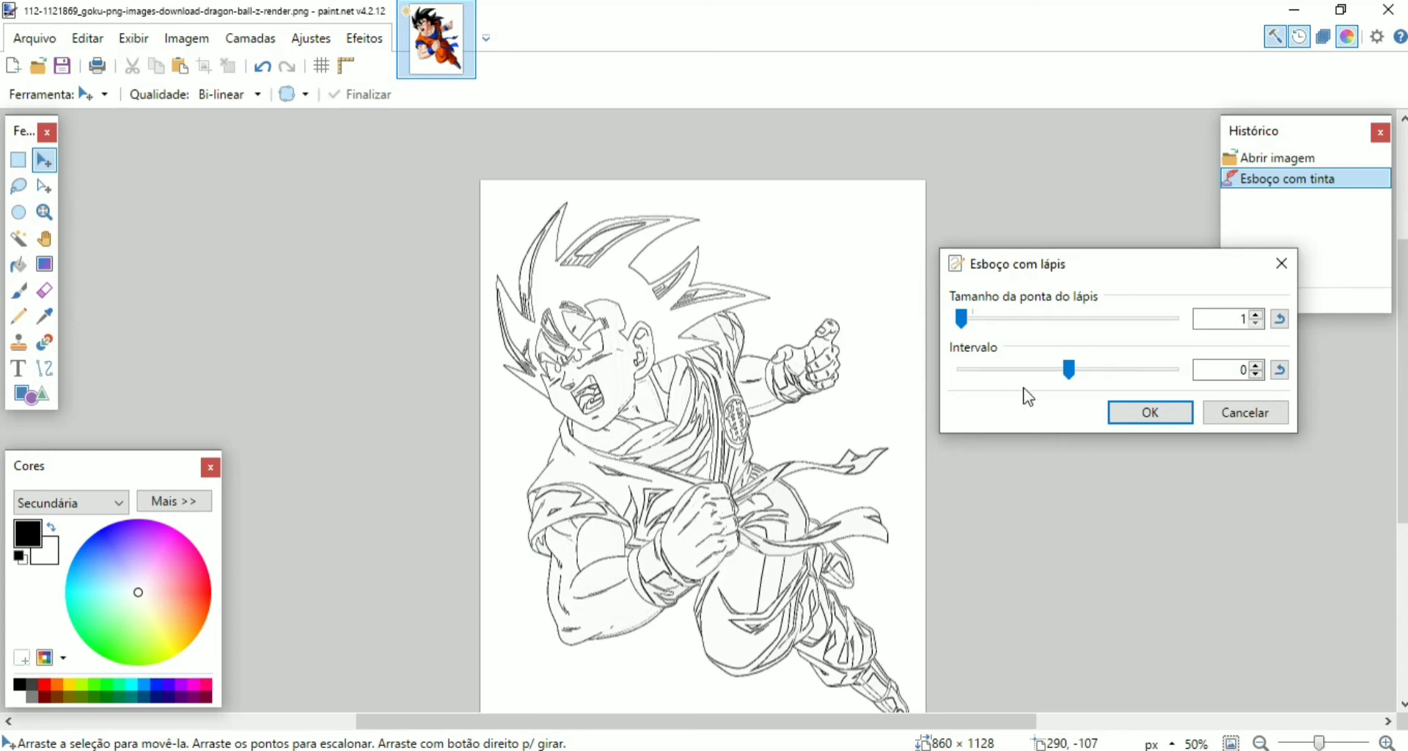
pyautogui.moveTo(1072, 372); pyautogui.dragTo(1177, 374)
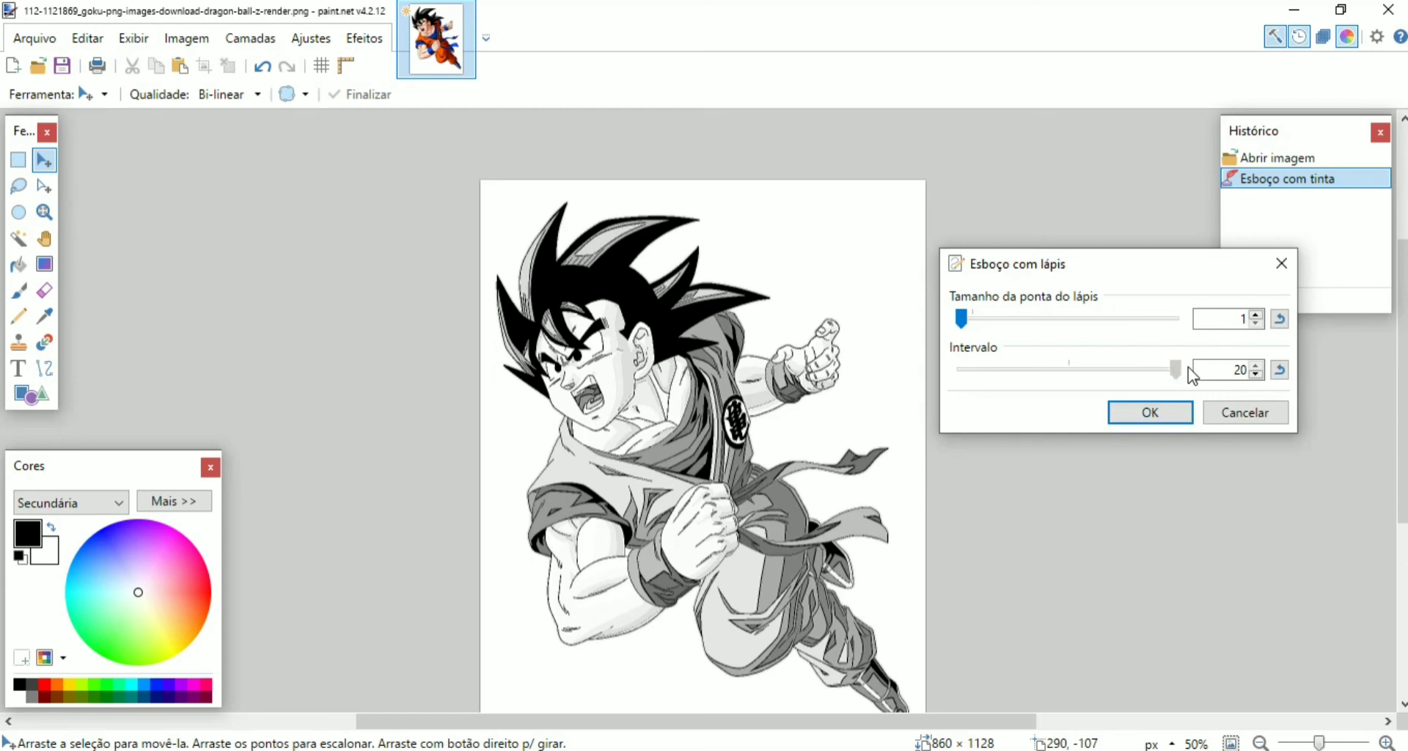
pyautogui.moveTo(1175, 370)
pyautogui.mouseDown()
pyautogui.moveTo(1110, 372)
pyautogui.moveTo(1186, 372)
pyautogui.mouseUp()
pyautogui.click(1161, 415)
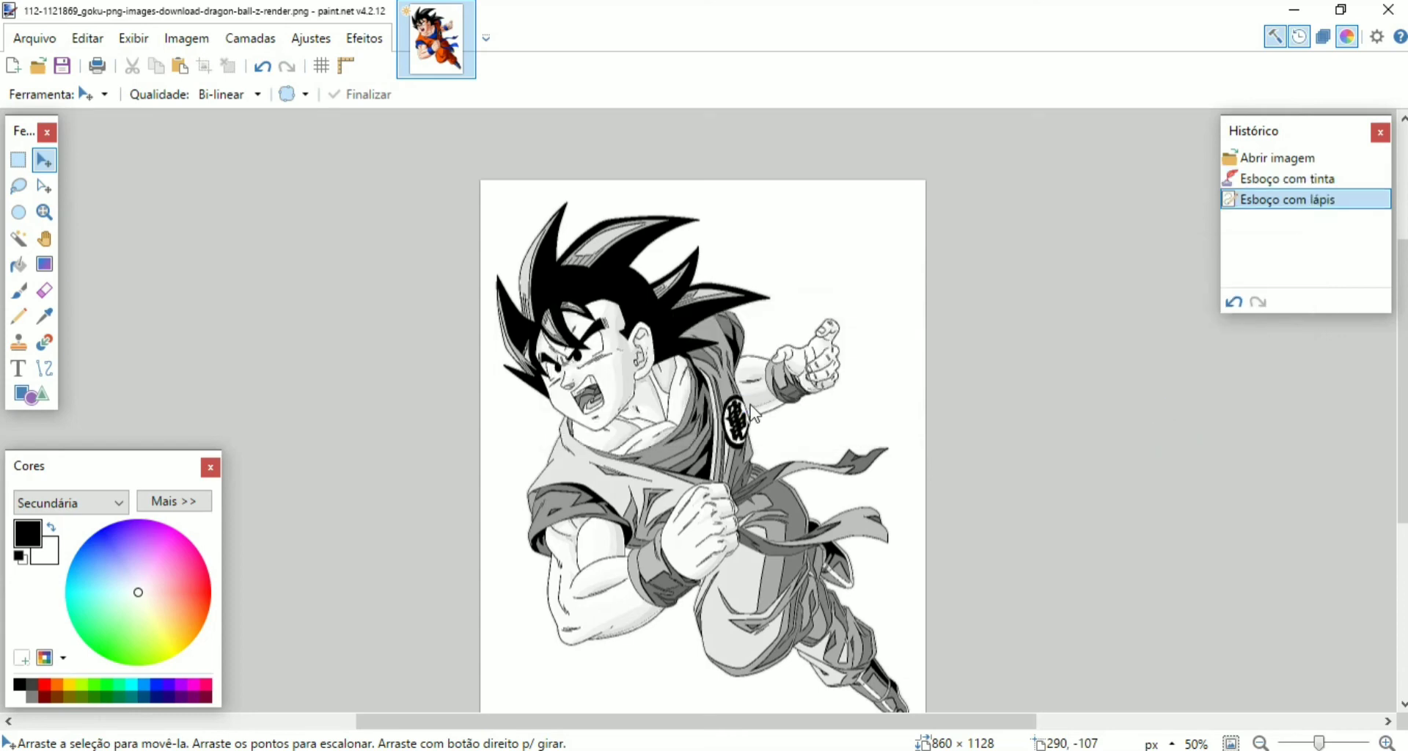
# Step: Inspect the pencil-sketched lines and gray shading up close, from the hair down to the boots
pyautogui.click(1385, 743)
pyautogui.click(1385, 743)
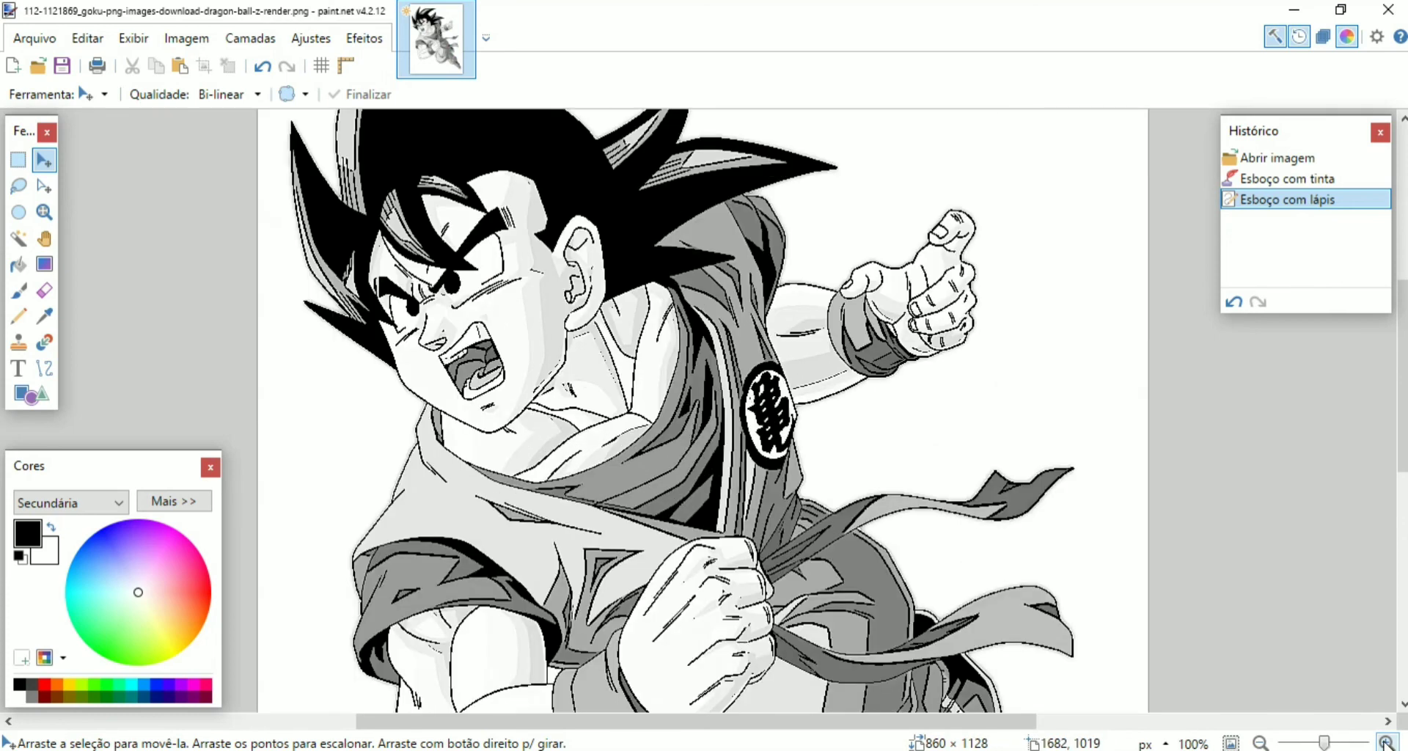
pyautogui.click(1385, 743)
pyautogui.scroll(2, 757, 499)
pyautogui.scroll(3, 700, 473)
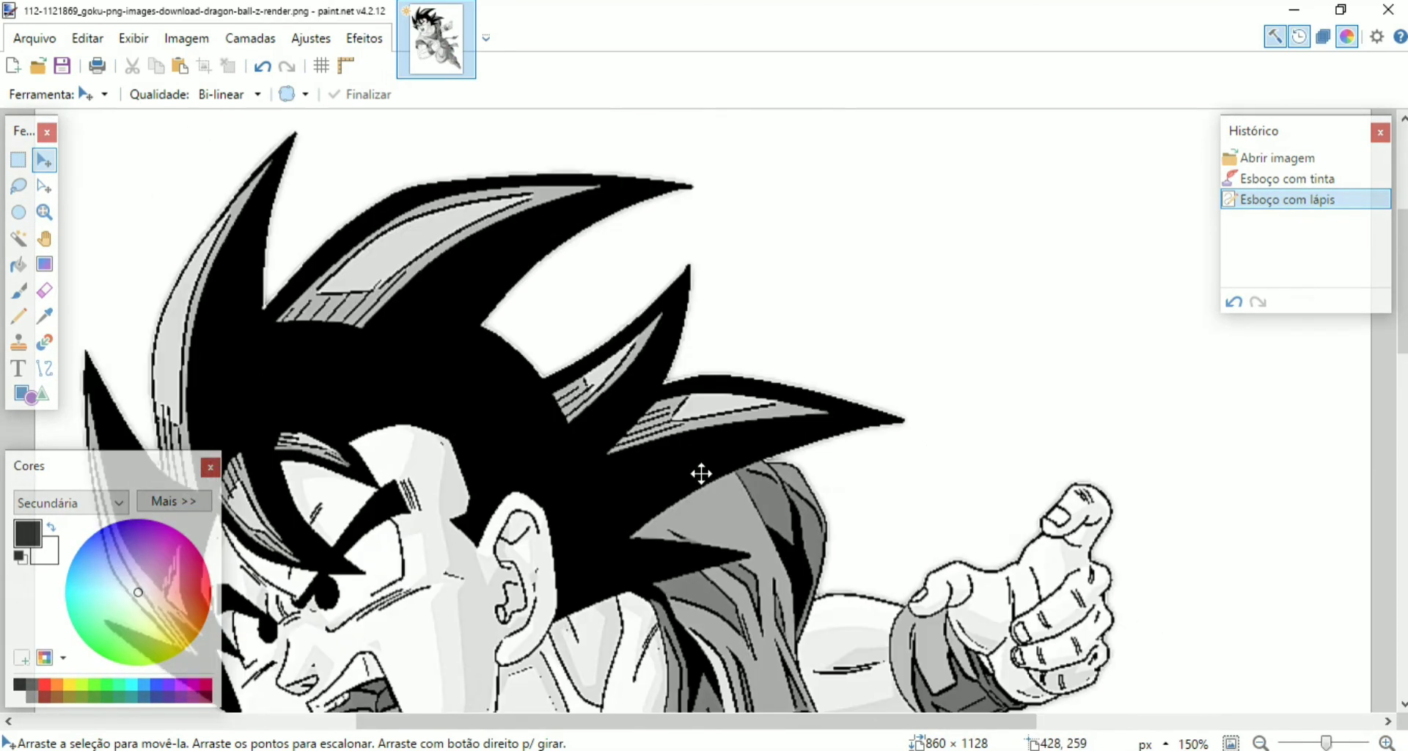
pyautogui.scroll(-2, 501, 213)
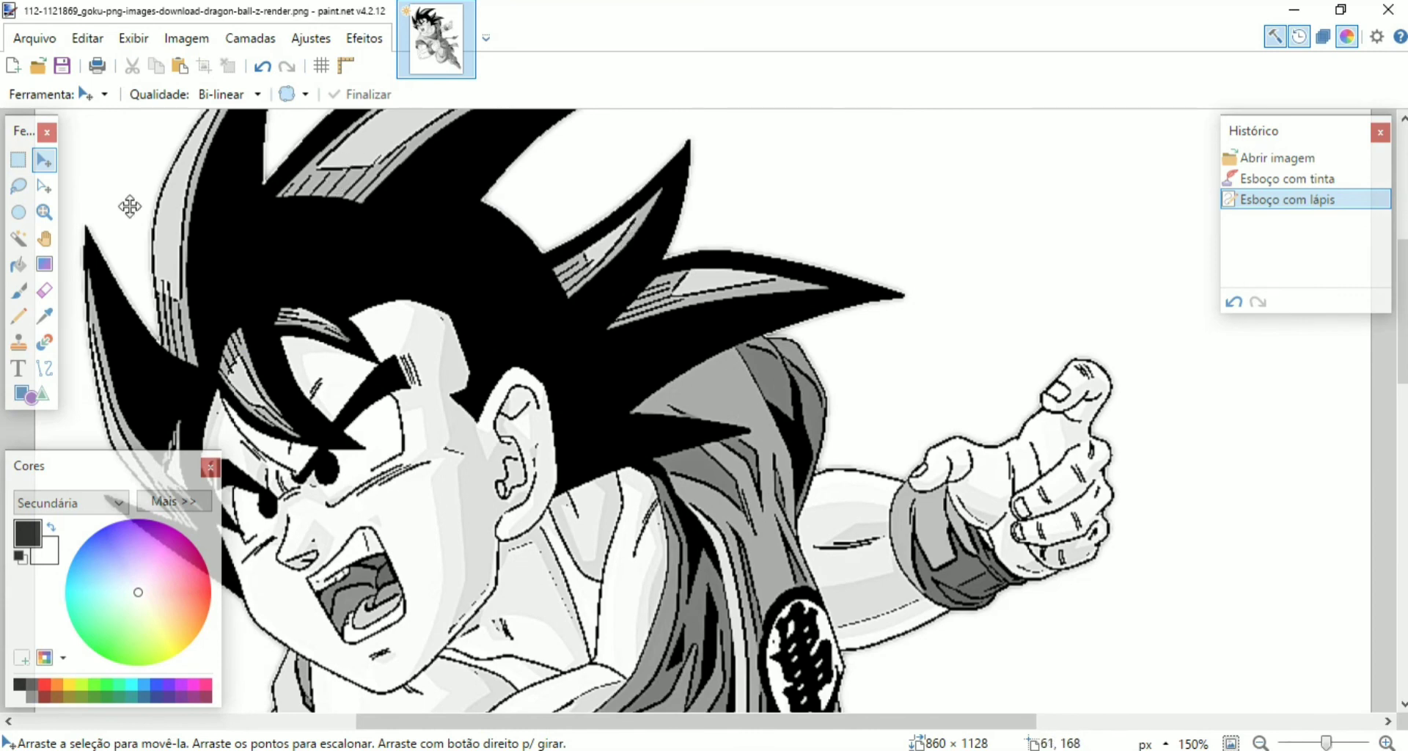
pyautogui.scroll(-2, 186, 205)
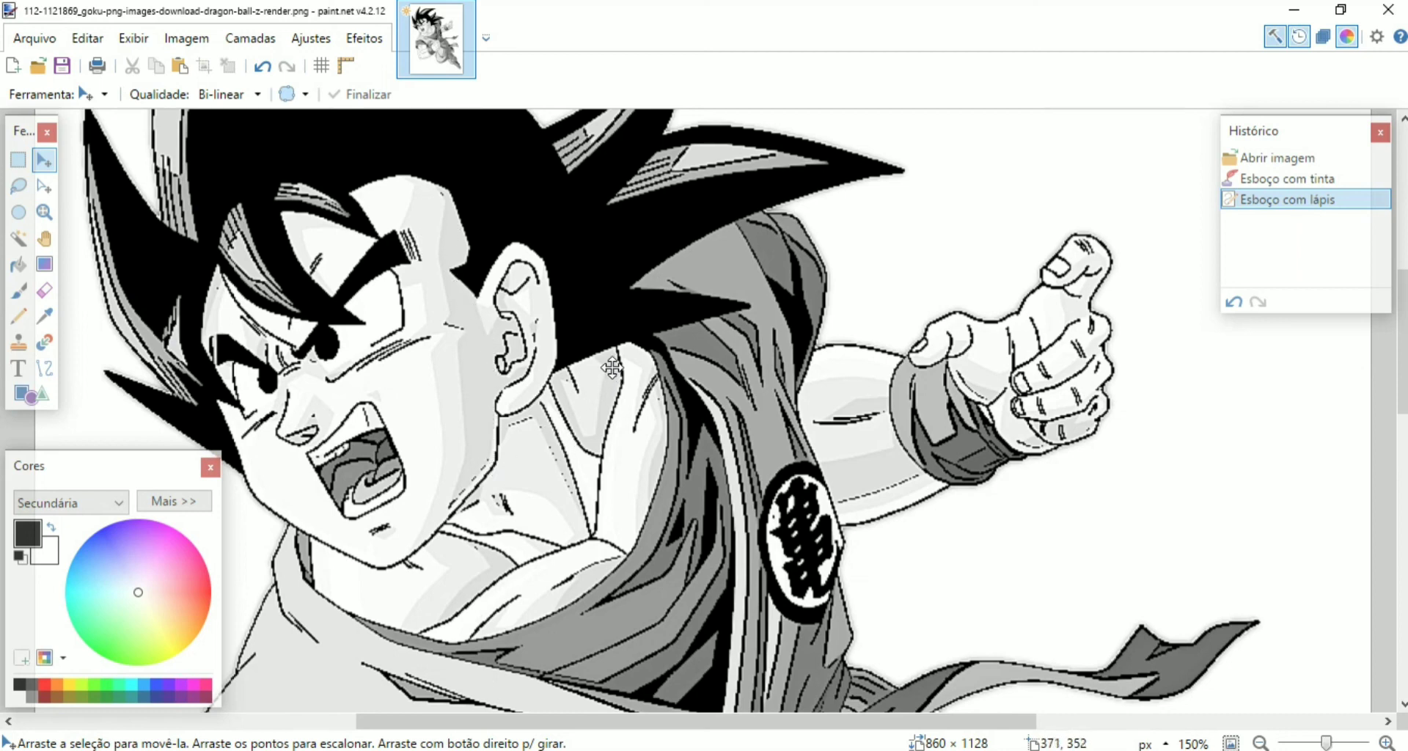
pyautogui.scroll(-3, 700, 393)
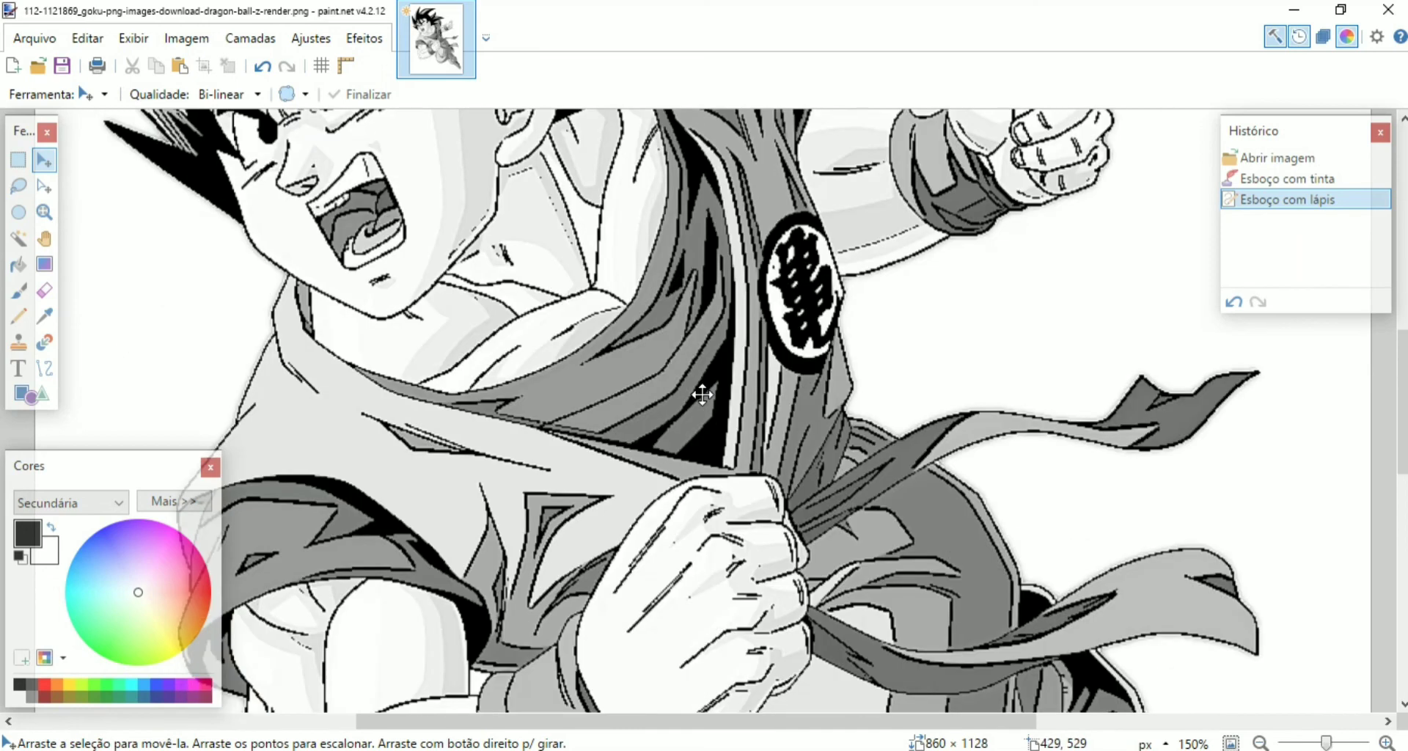
pyautogui.scroll(-4, 625, 356)
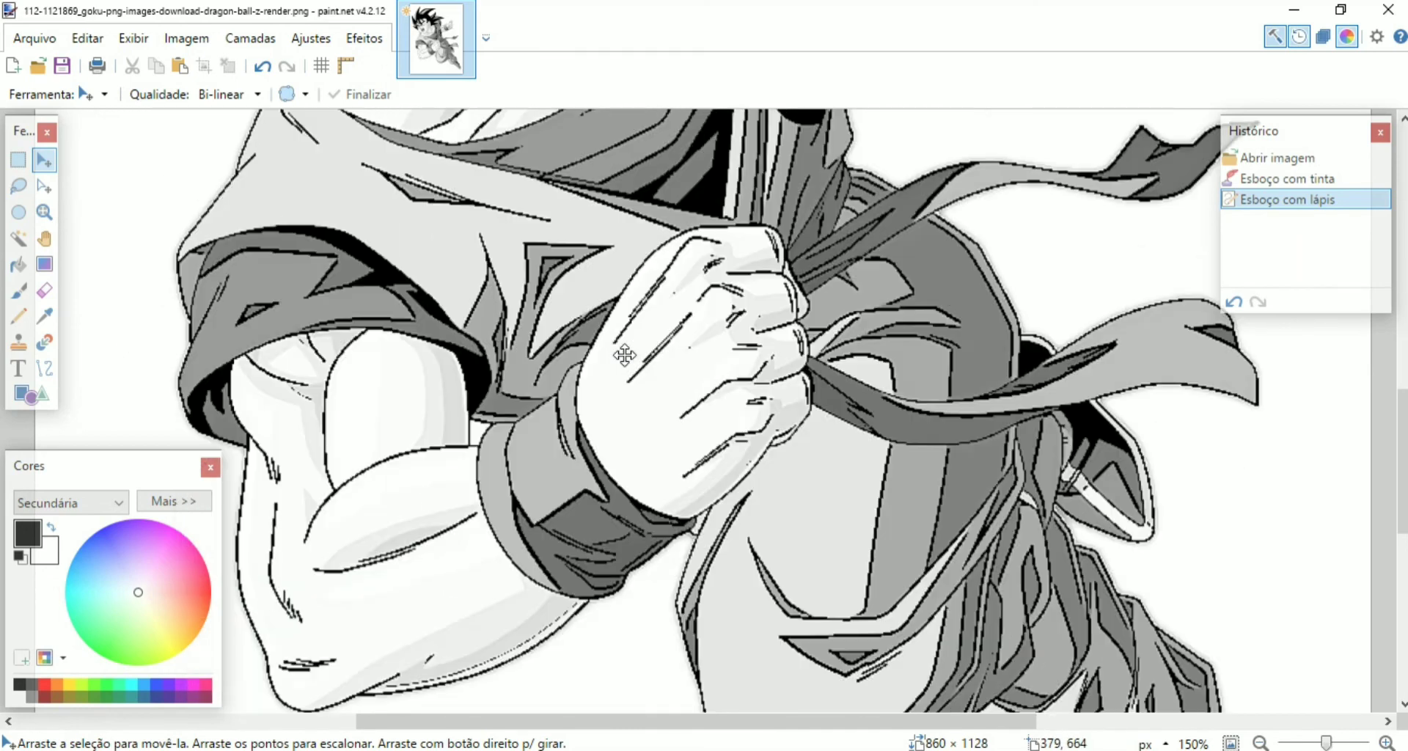
pyautogui.scroll(-2, 376, 409)
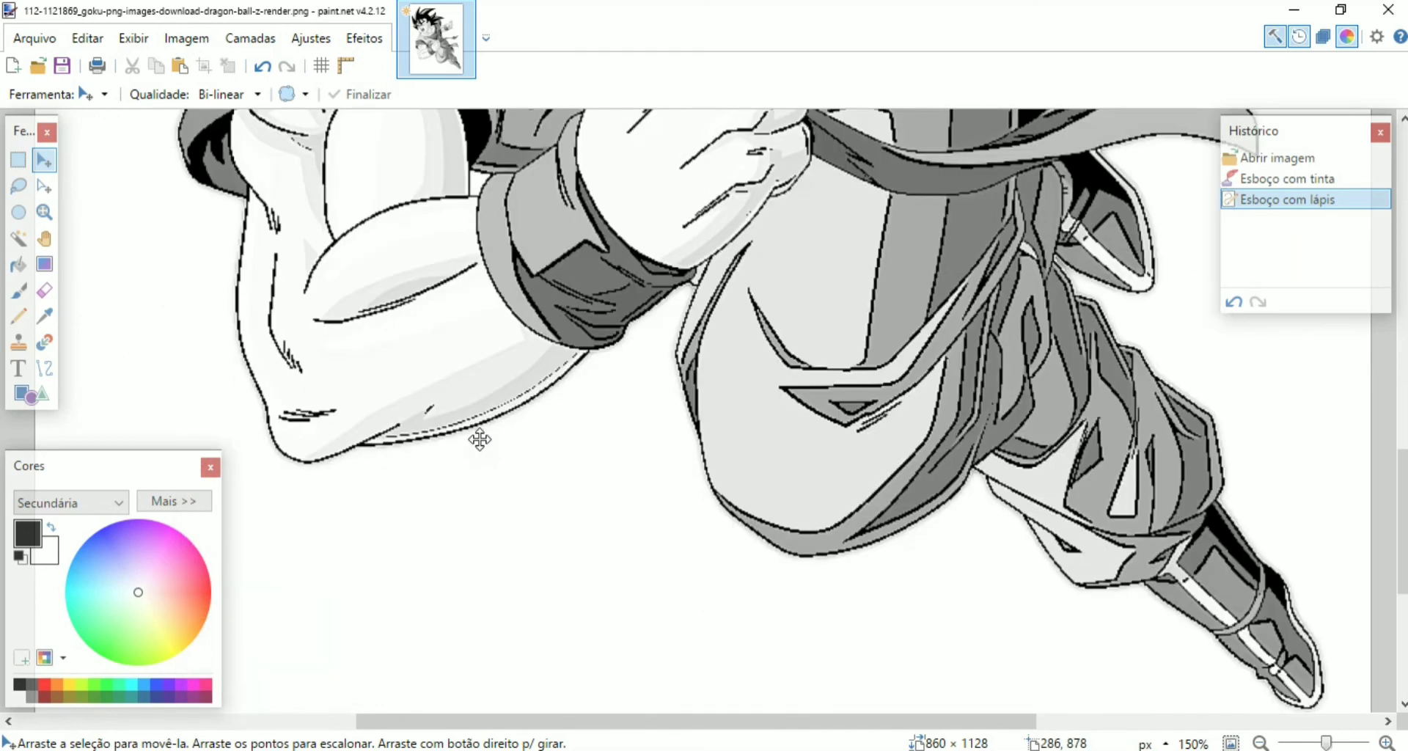
# Step: Review the overall look of the pencil-sketched character at a reduced magnification
pyautogui.click(1262, 743)
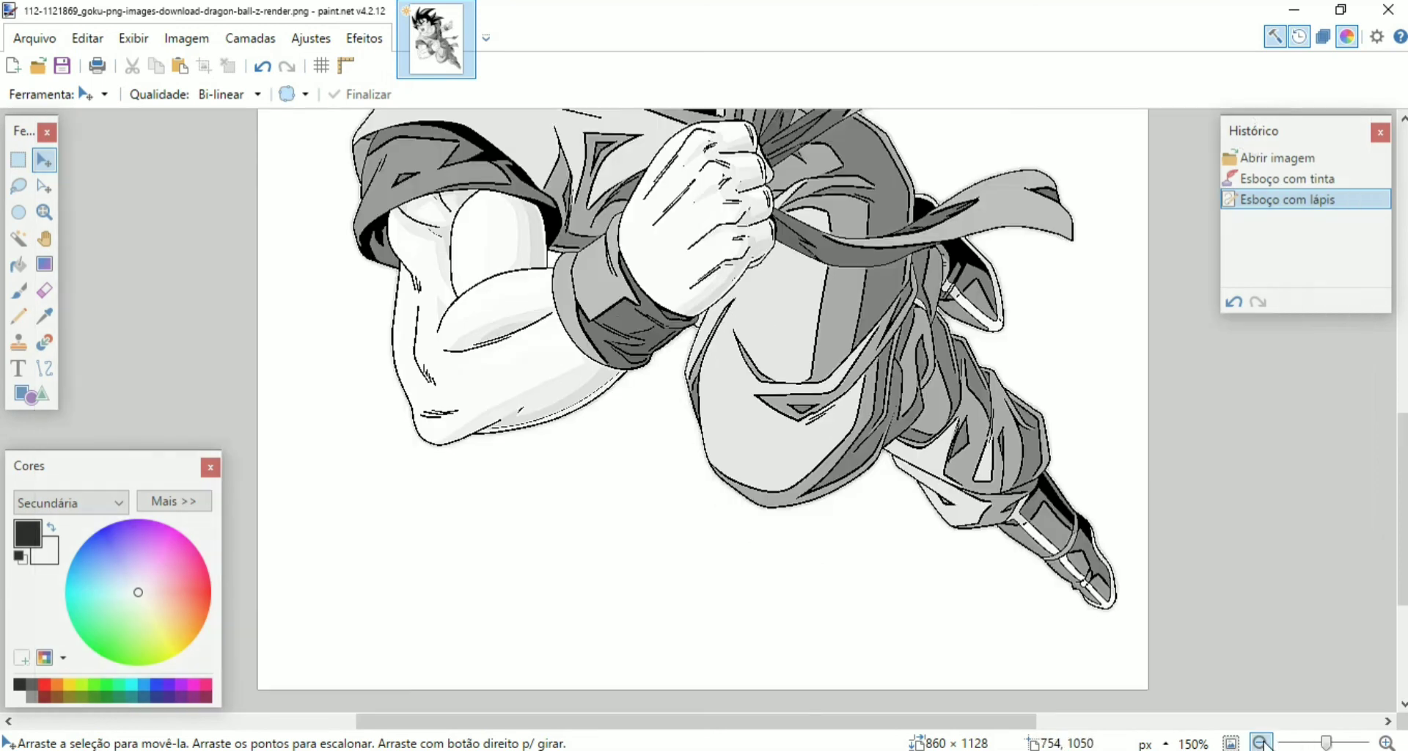
pyautogui.click(1263, 743)
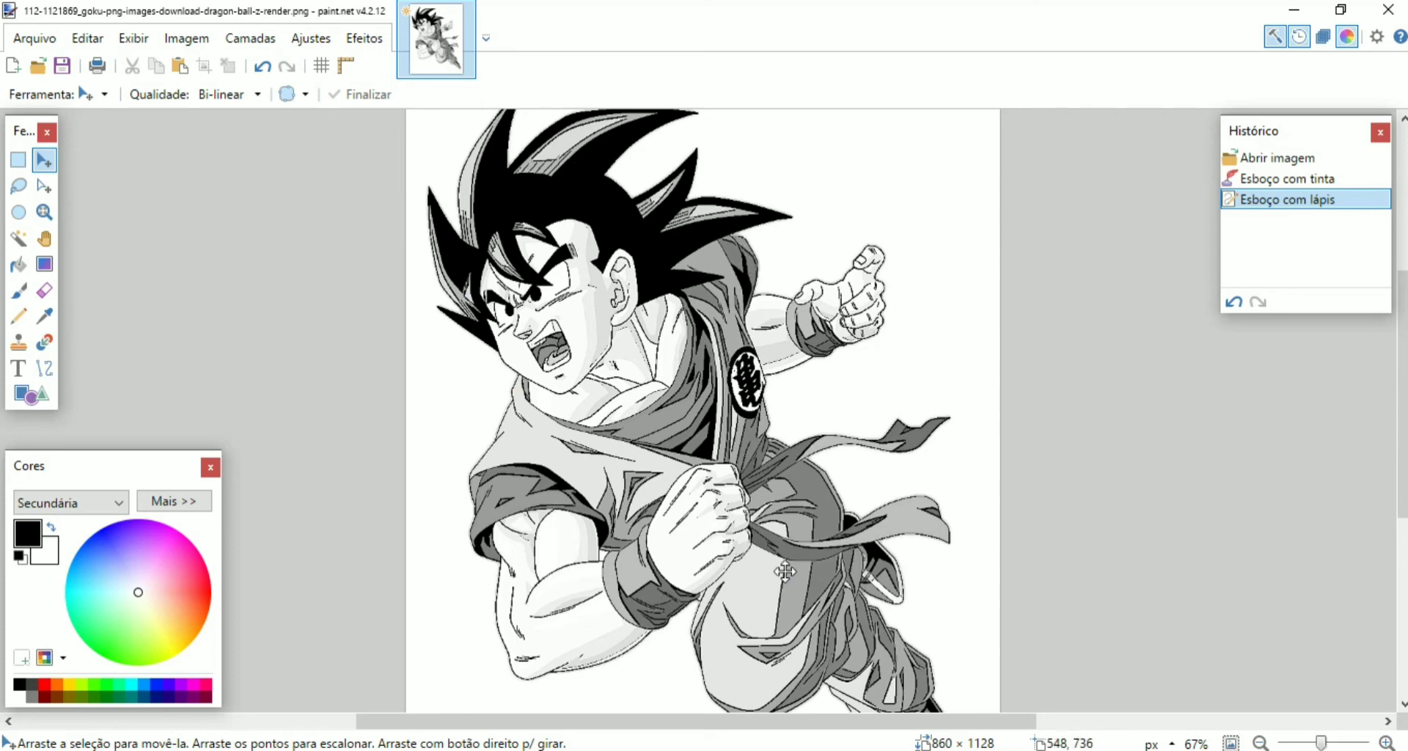
pyautogui.scroll(-3, 785, 571)
pyautogui.scroll(3, 578, 407)
pyautogui.scroll(-2, 687, 339)
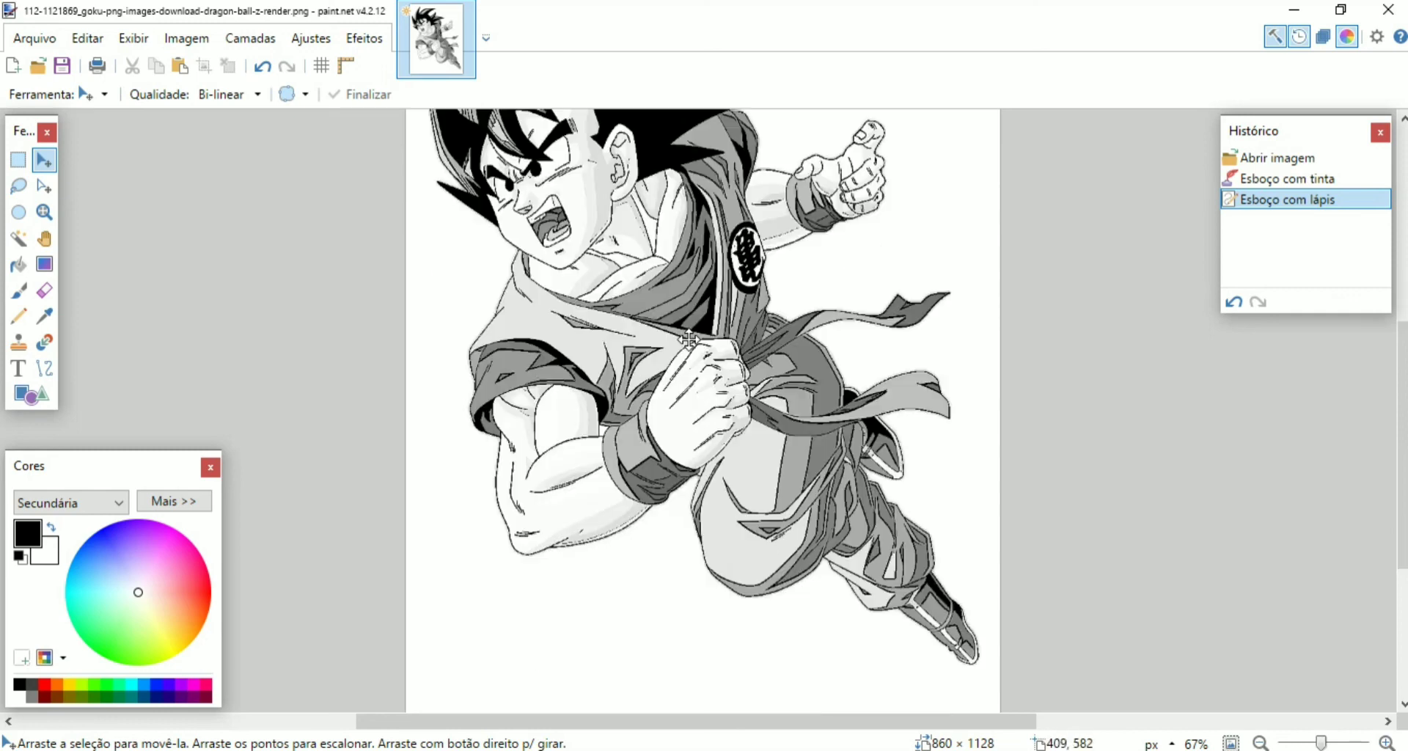
pyautogui.scroll(2, 693, 345)
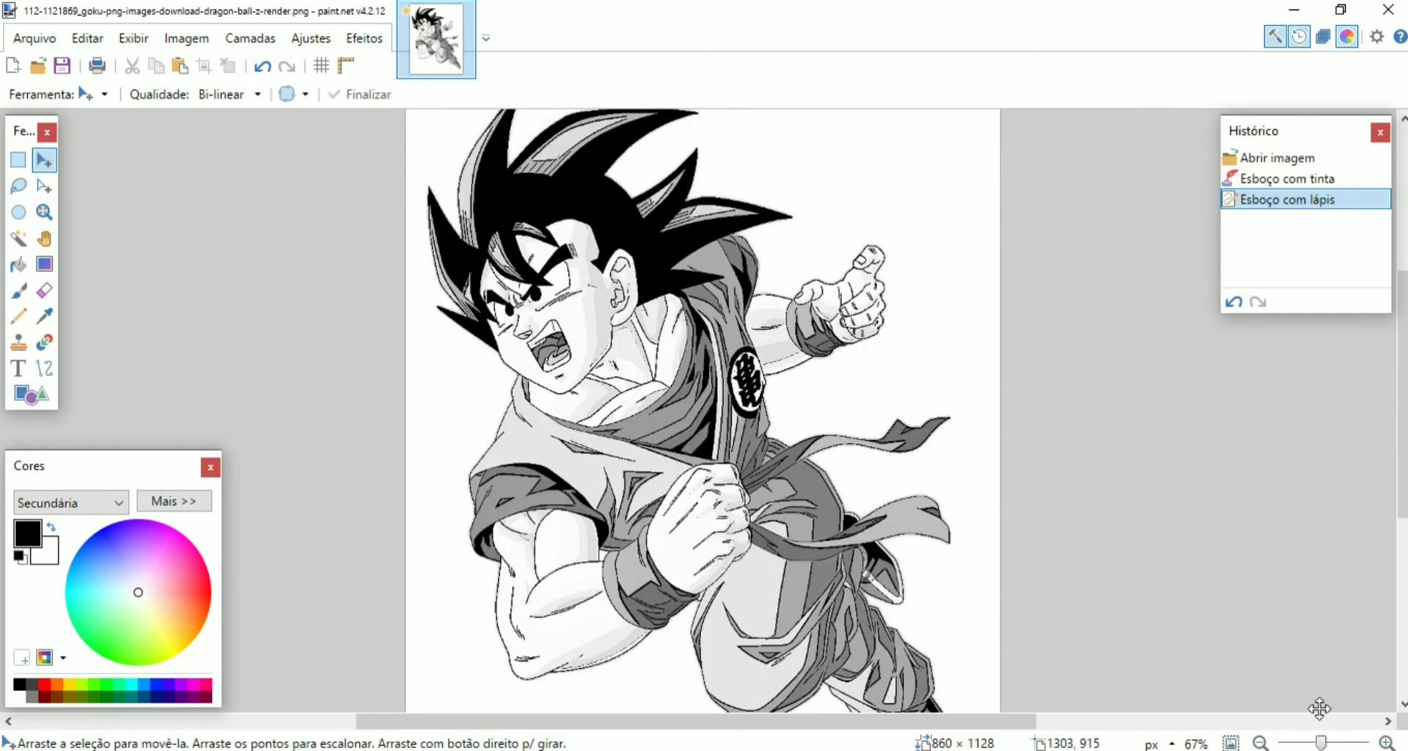
pyautogui.click(1261, 743)
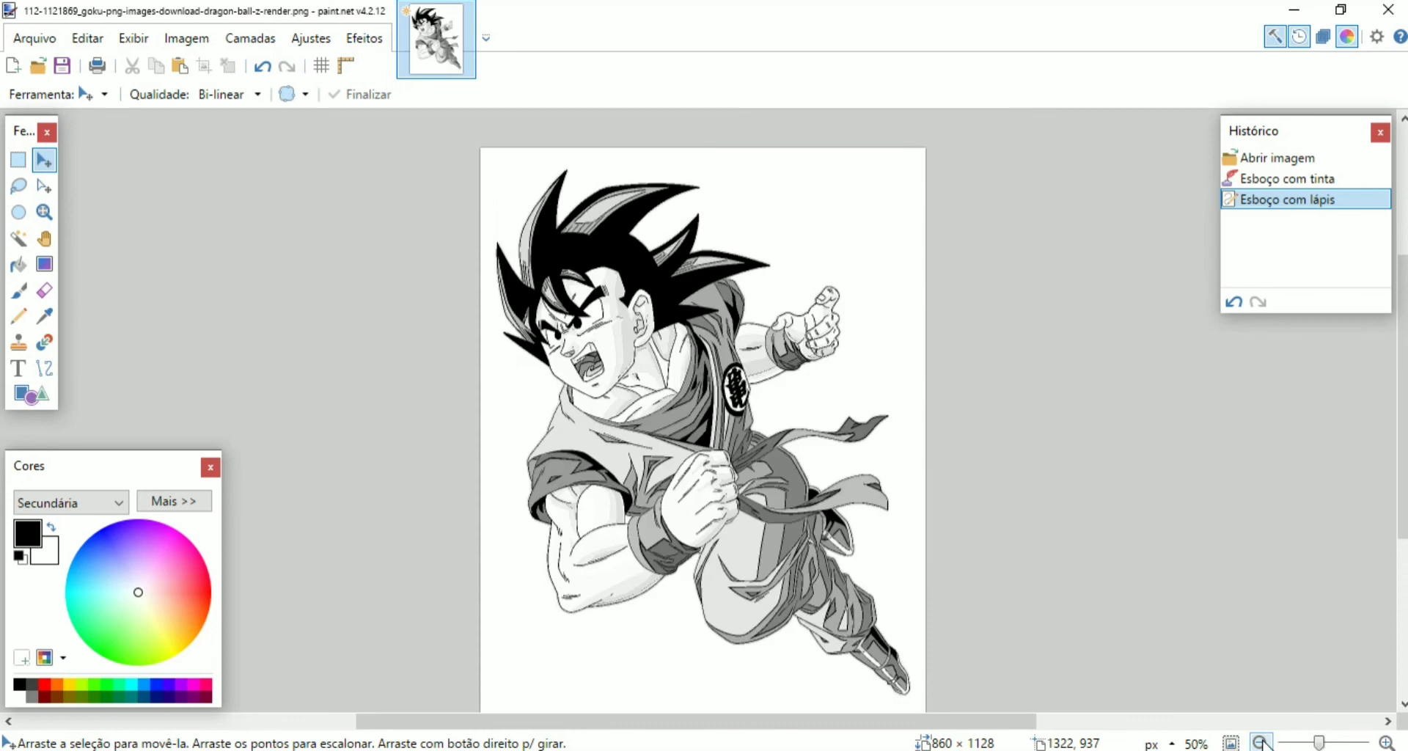
pyautogui.click(1386, 743)
pyautogui.scroll(-4, 798, 429)
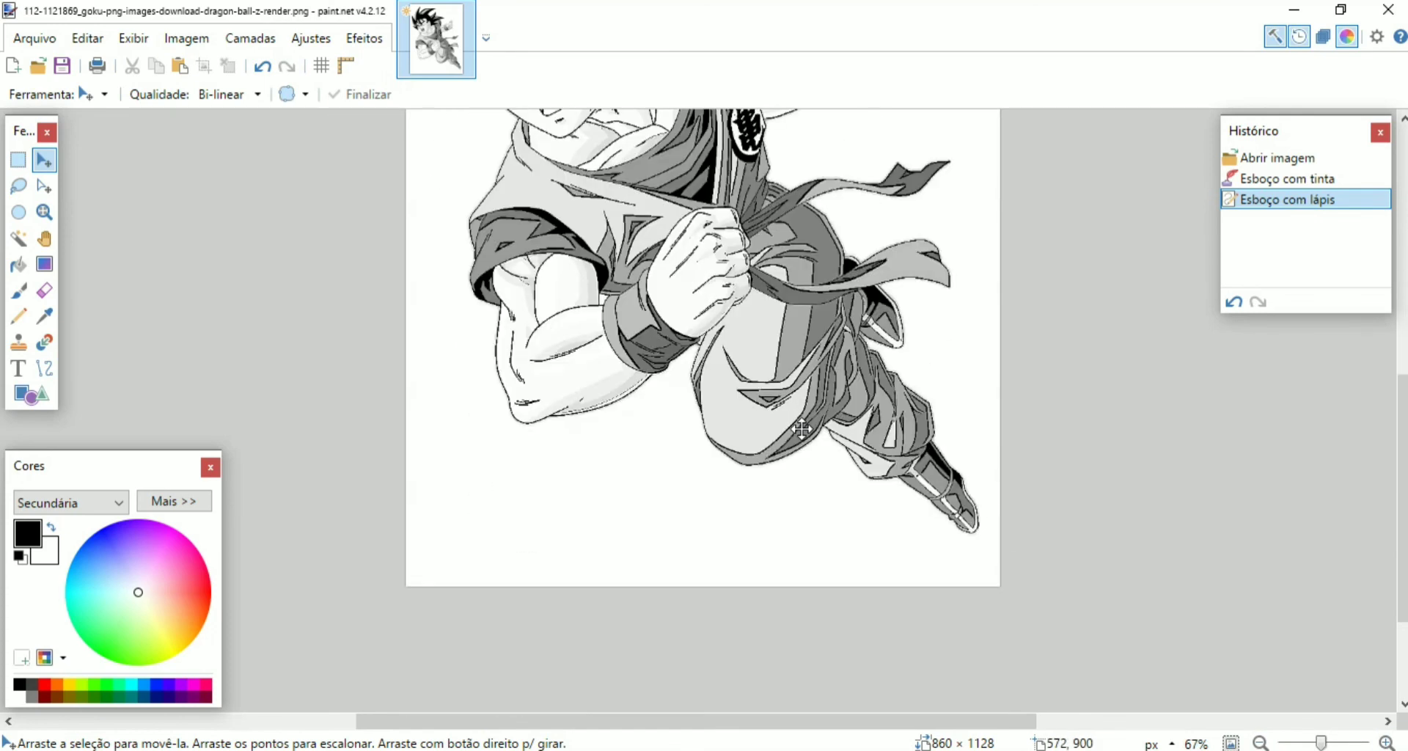
pyautogui.scroll(4, 798, 428)
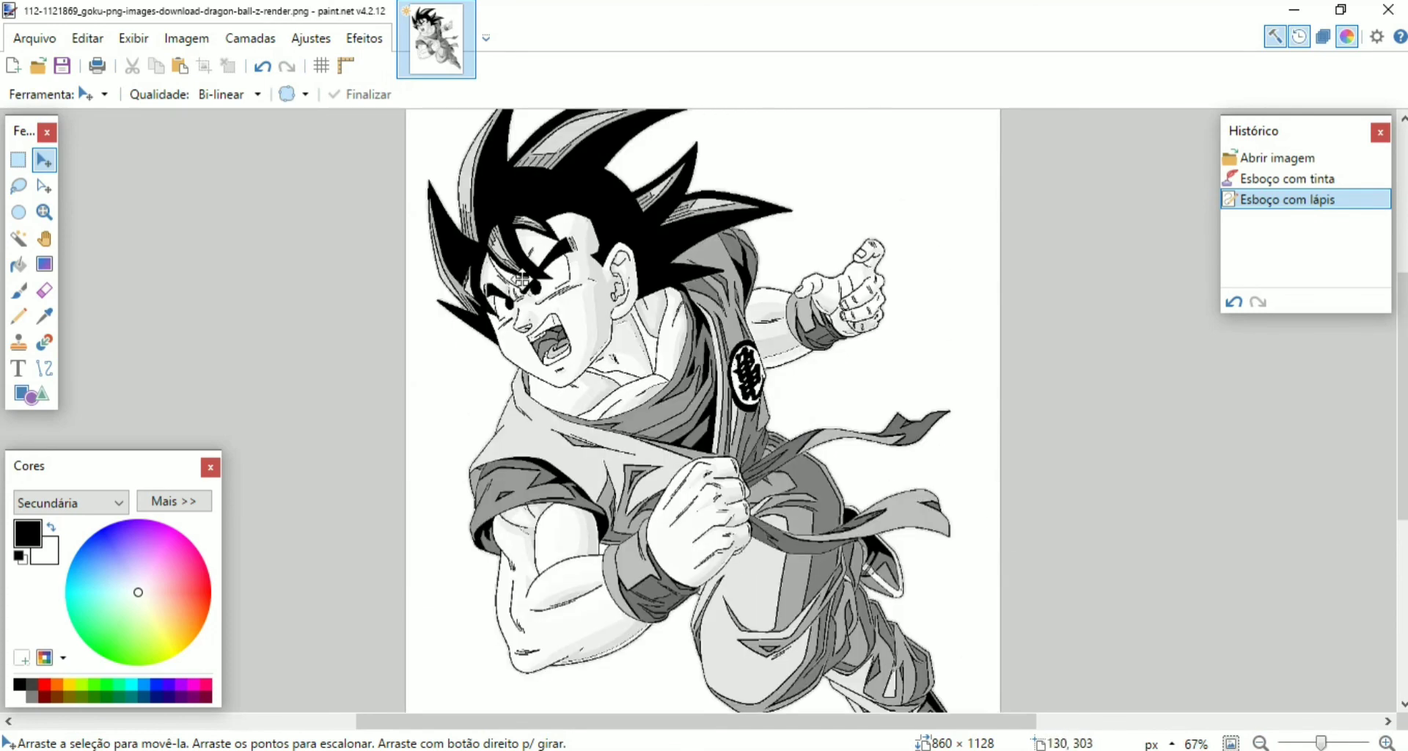
# Step: Select the entire image and start moving the selected pixels
pyautogui.click(36, 38)
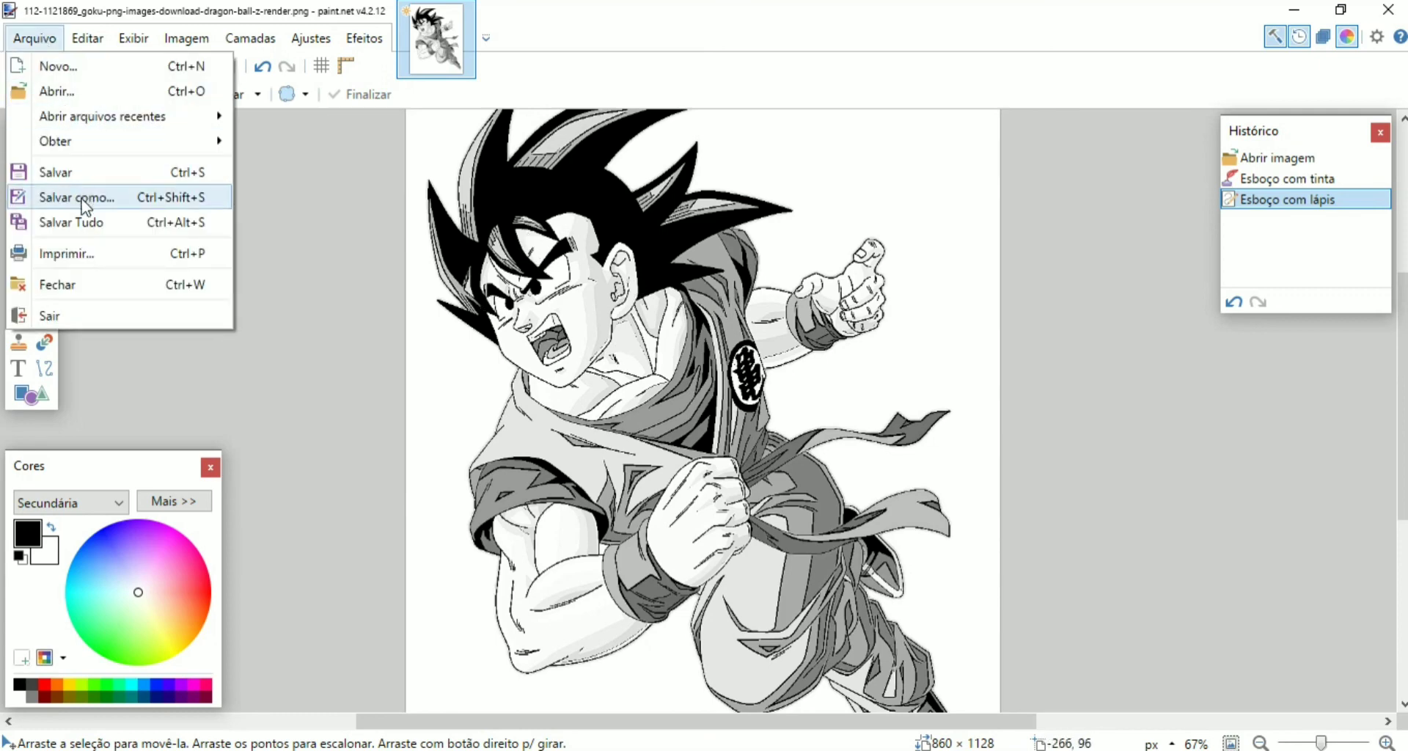
pyautogui.hotkey('ctrl', 'a')
pyautogui.moveTo(1040, 373); pyautogui.dragTo(1043, 376)
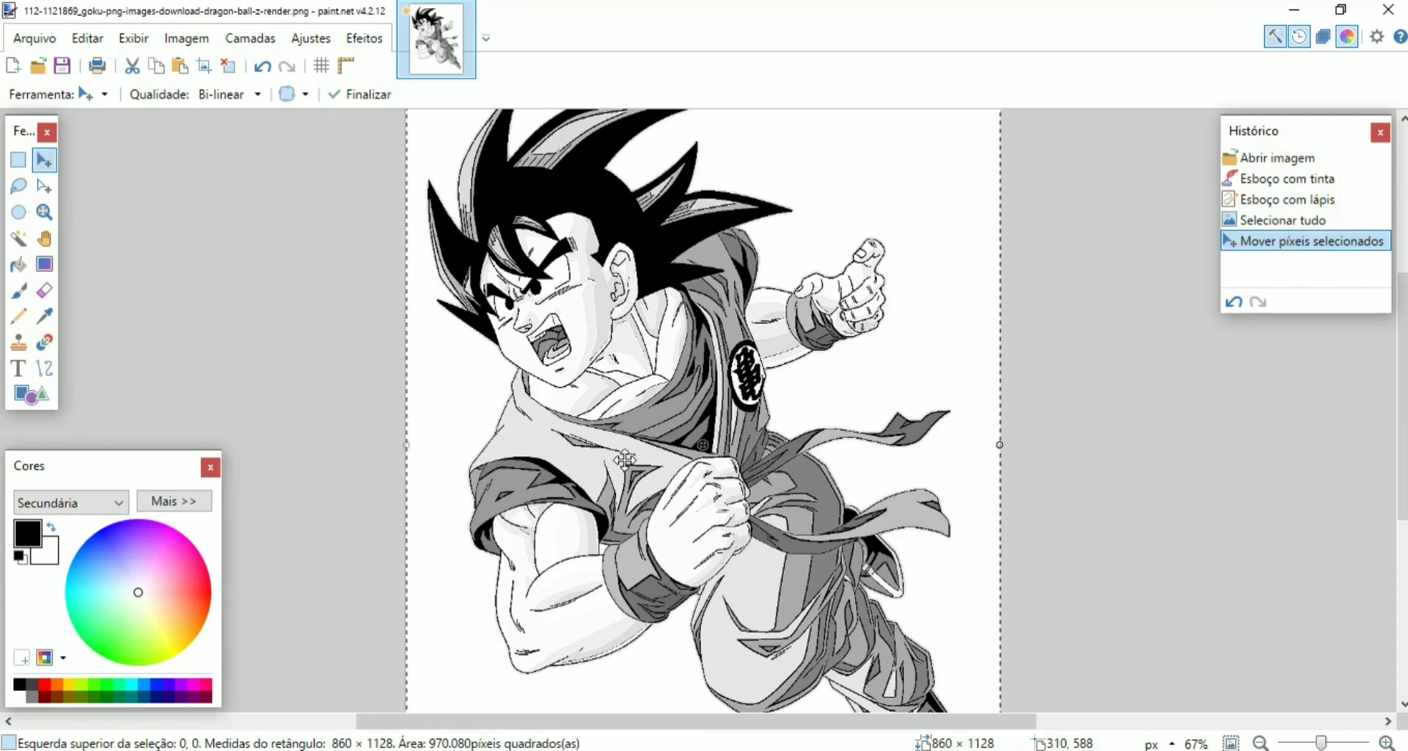
pyautogui.click(1261, 743)
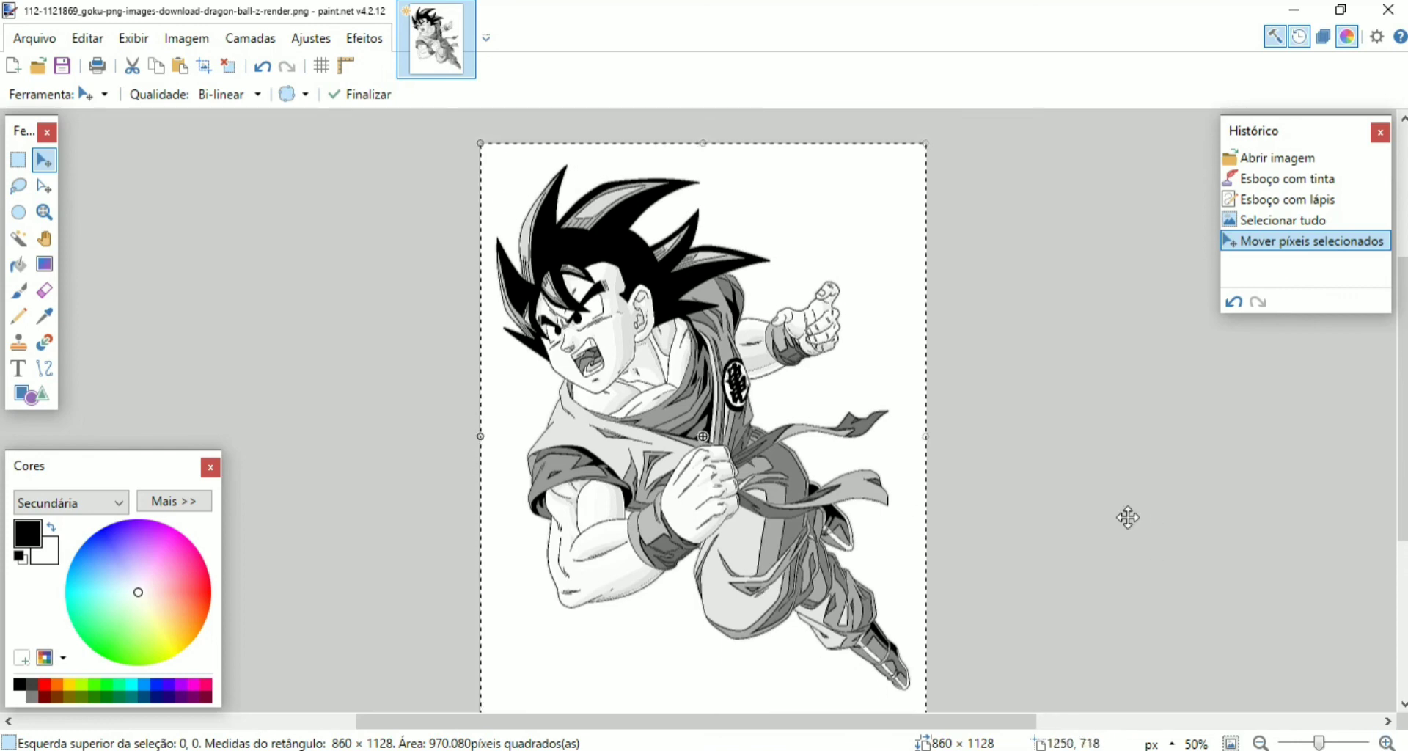
pyautogui.scroll(-2, 1126, 516)
pyautogui.click(1262, 743)
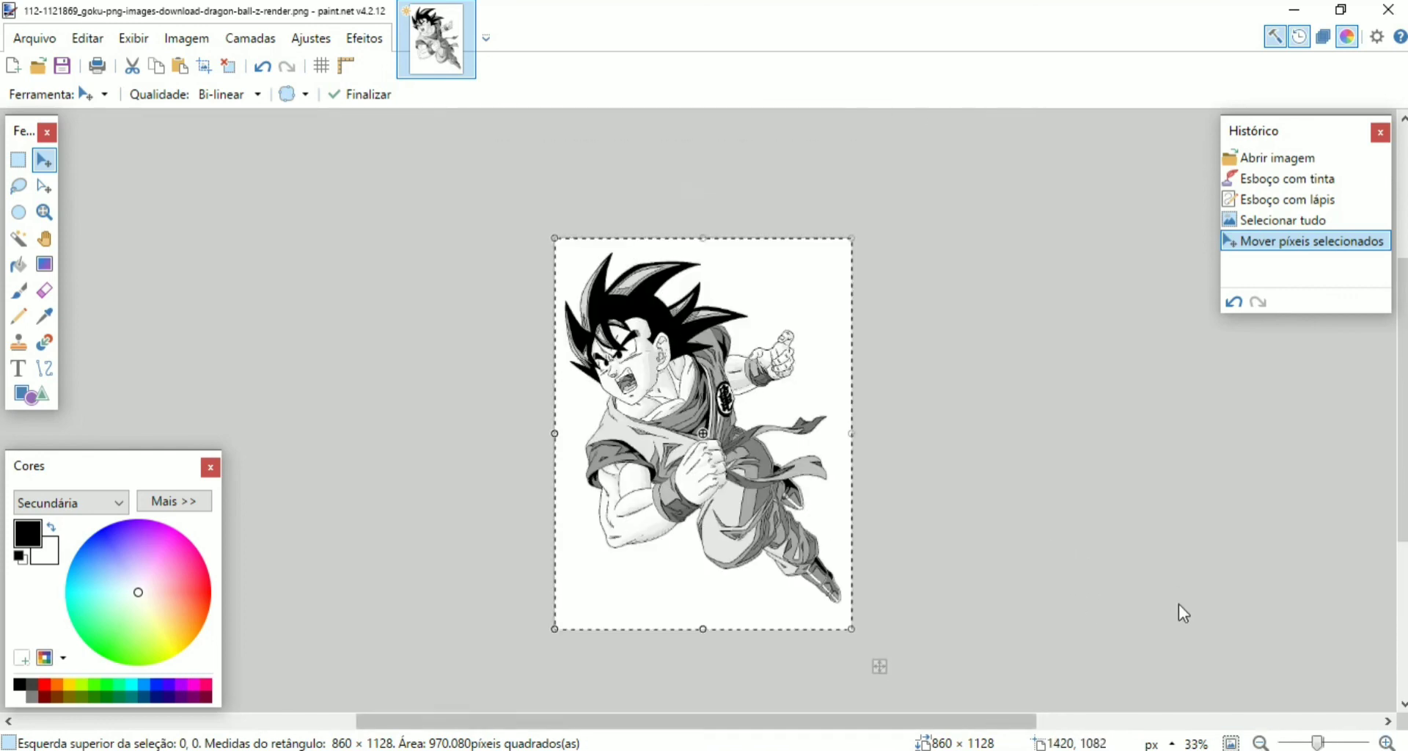
pyautogui.click(1387, 743)
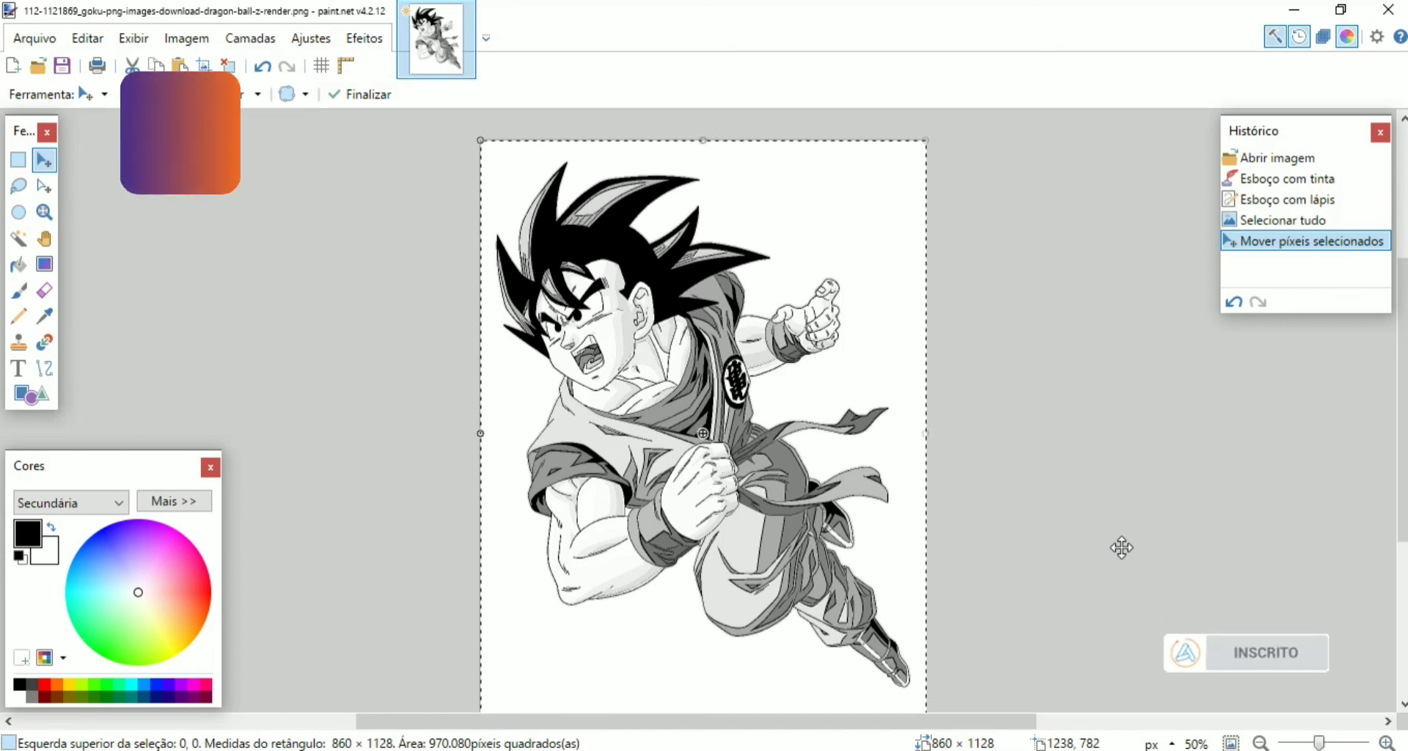
pyautogui.hotkey('alt', 'Tab')
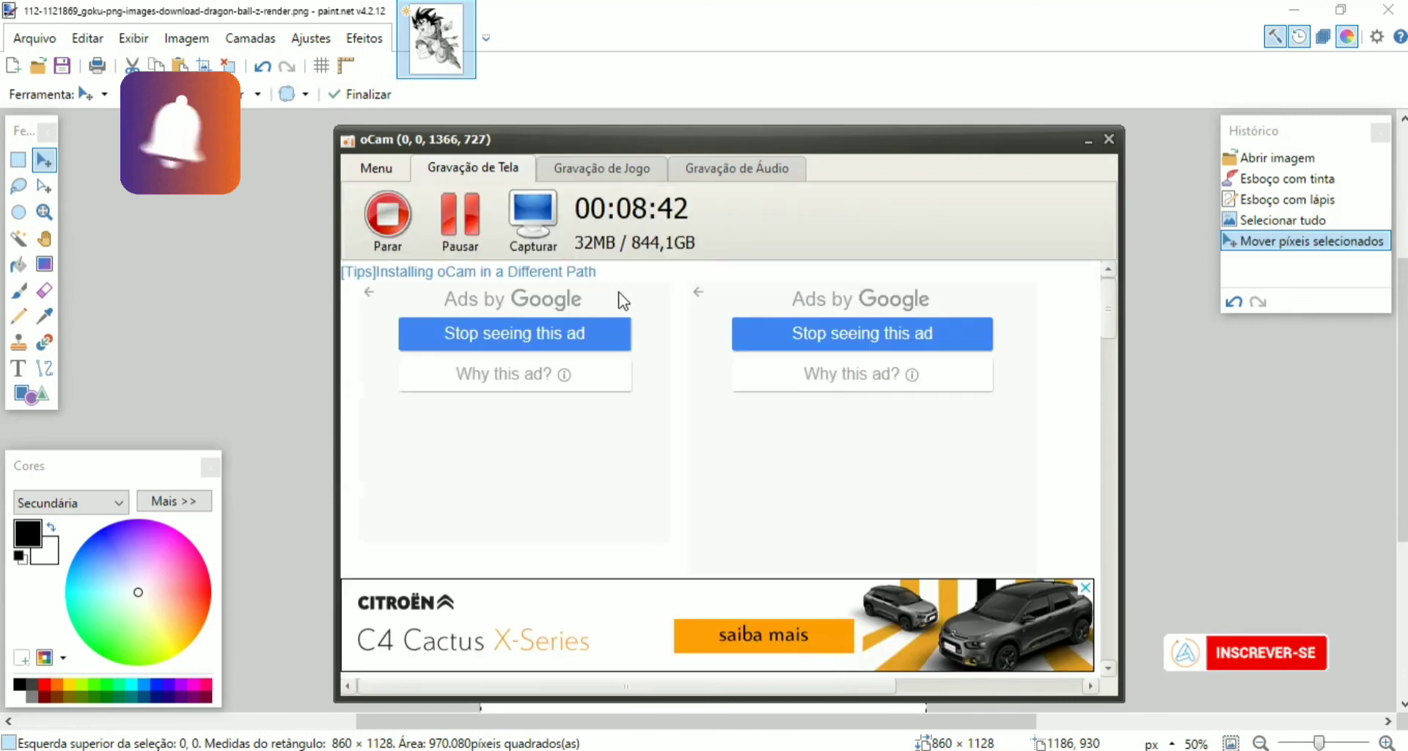